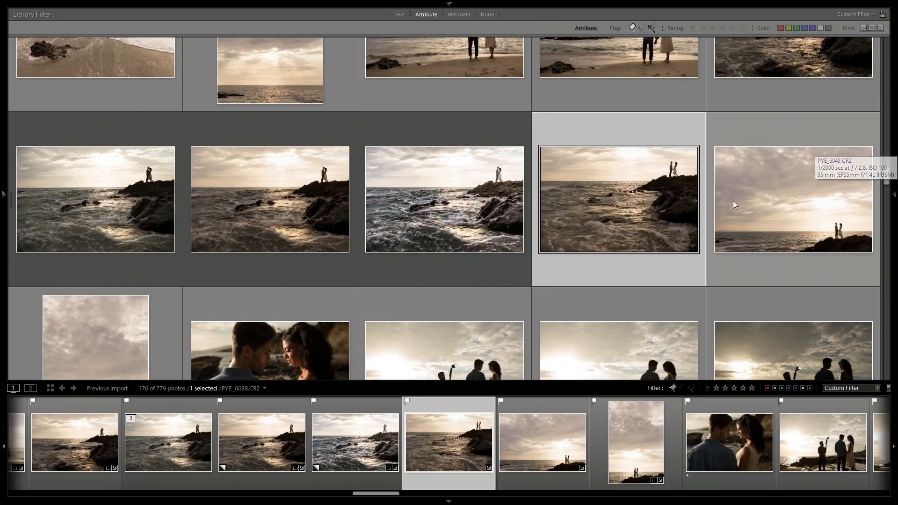
Browse the grid of beach engagement photos, comparing the sunset silhouette shots on the rocks.
{"action": "scroll", "coordinate": [234, 231], "scroll_direction": "down", "scroll_amount": 3}
{"action": "scroll", "coordinate": [225, 219], "scroll_direction": "up", "scroll_amount": 3}
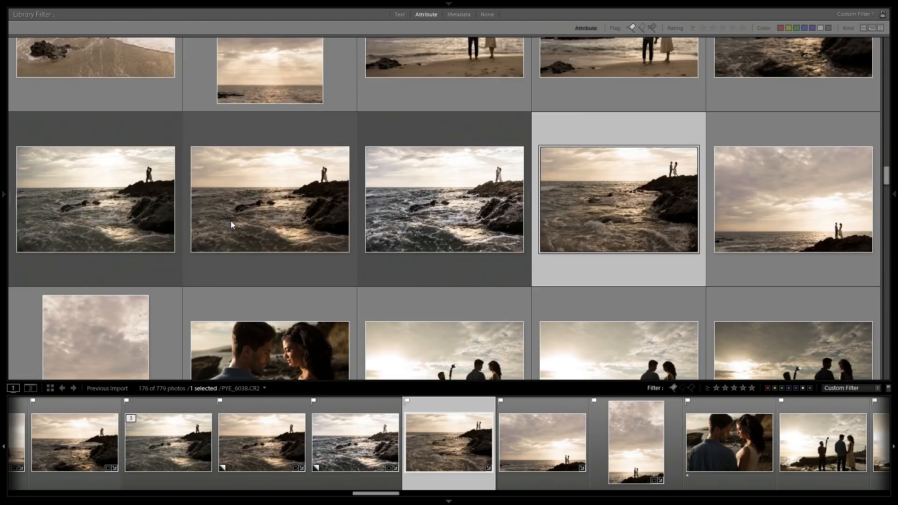
{"action": "left_click", "coordinate": [270, 224]}
{"action": "left_click", "coordinate": [79, 333]}
{"action": "scroll", "coordinate": [158, 262], "scroll_direction": "up", "scroll_amount": 15}
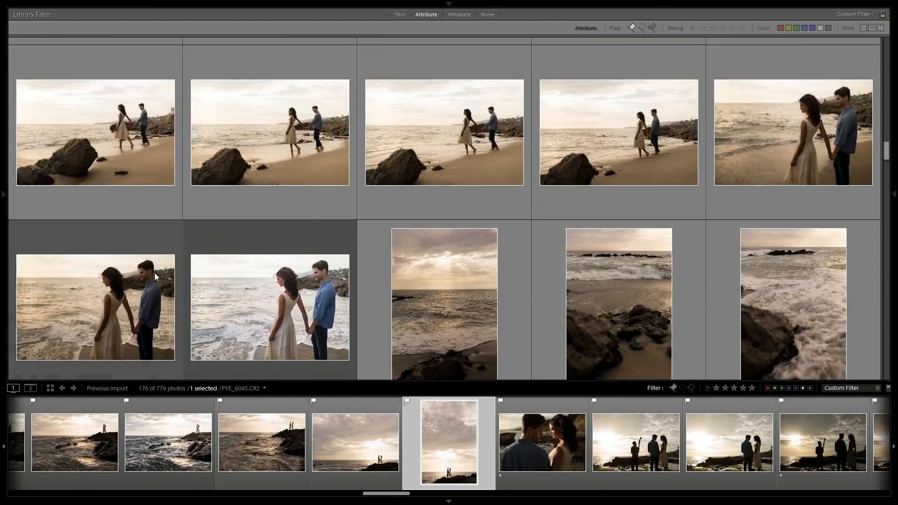
{"action": "scroll", "coordinate": [204, 285], "scroll_direction": "down", "scroll_amount": 10}
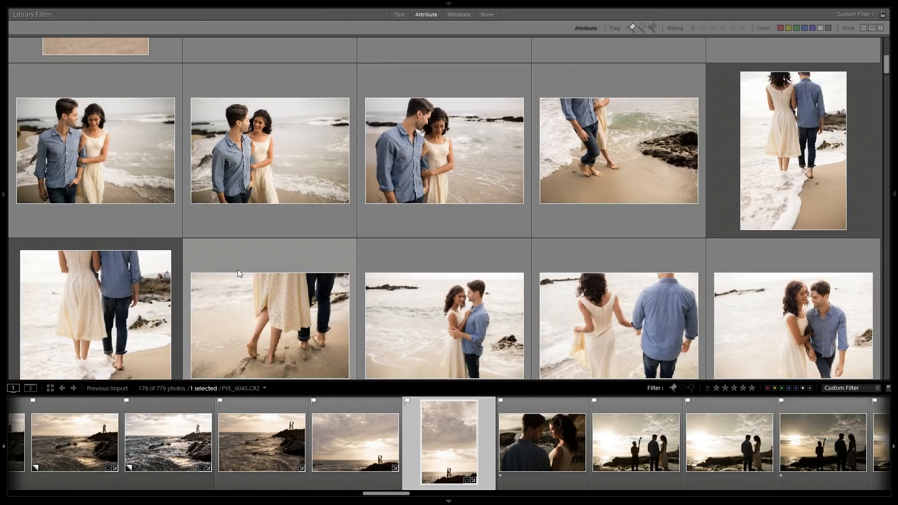
{"action": "scroll", "coordinate": [254, 263], "scroll_direction": "down", "scroll_amount": 8}
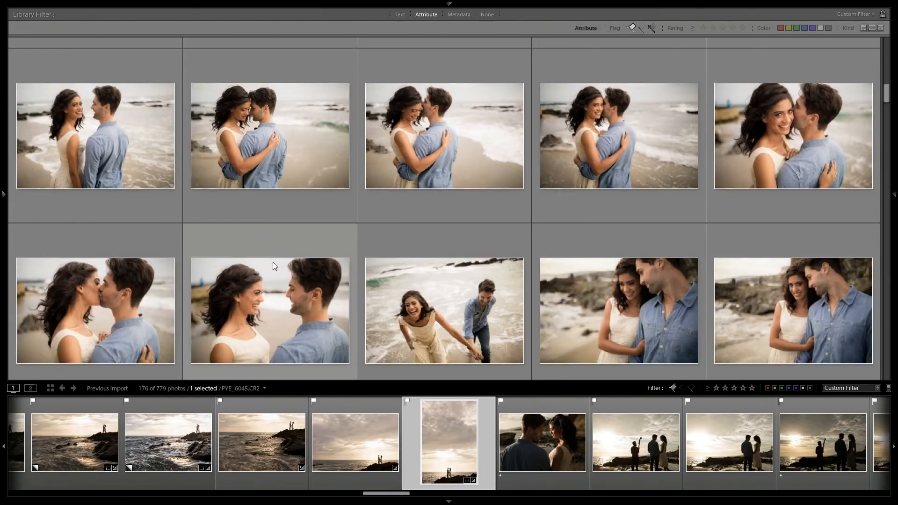
{"action": "scroll", "coordinate": [247, 265], "scroll_direction": "down", "scroll_amount": 6}
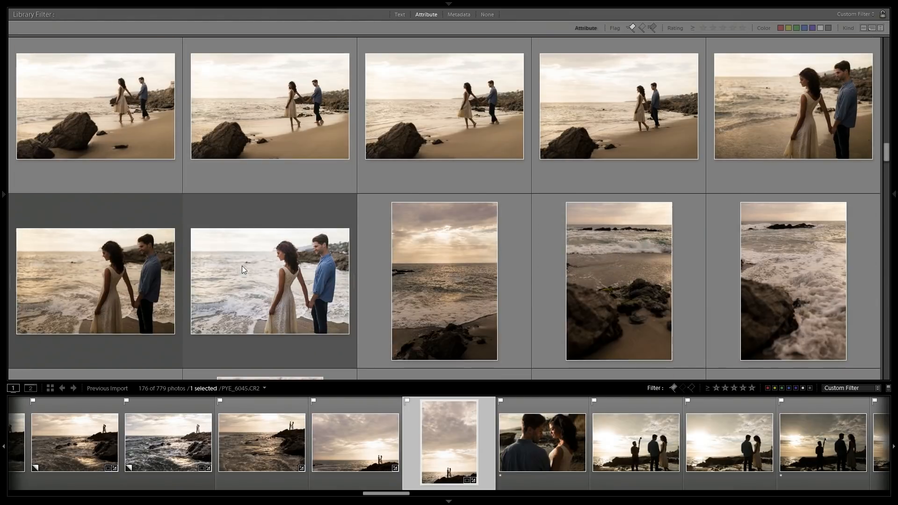
{"action": "scroll", "coordinate": [240, 266], "scroll_direction": "down", "scroll_amount": 6}
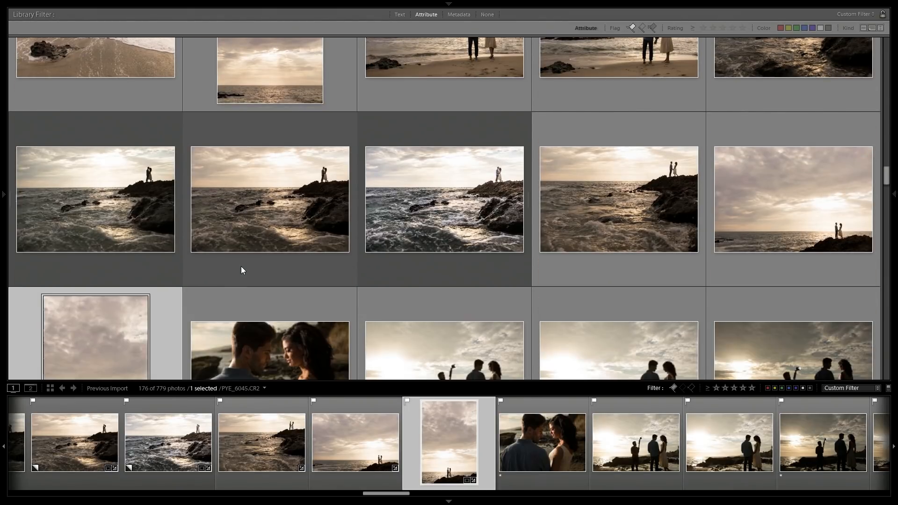
{"action": "scroll", "coordinate": [260, 243], "scroll_direction": "up", "scroll_amount": 6}
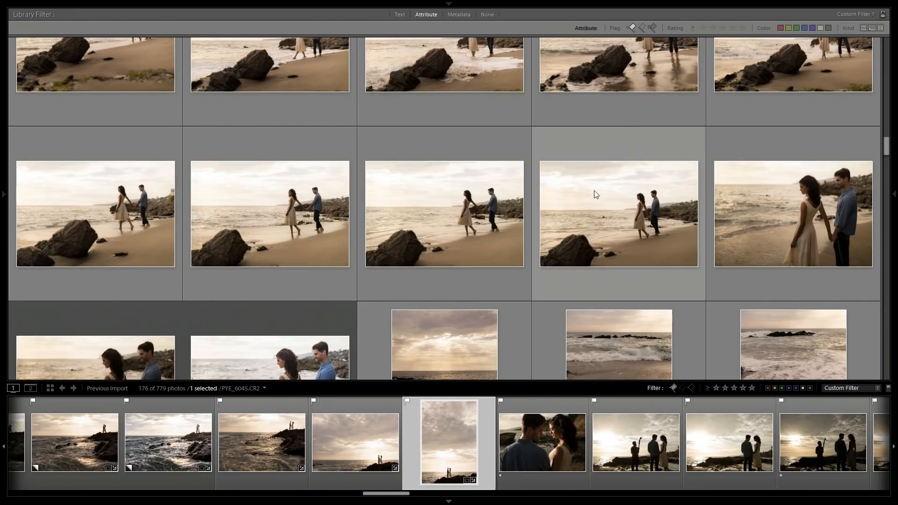
{"action": "scroll", "coordinate": [578, 195], "scroll_direction": "down", "scroll_amount": 6}
{"action": "scroll", "coordinate": [607, 153], "scroll_direction": "up", "scroll_amount": 2}
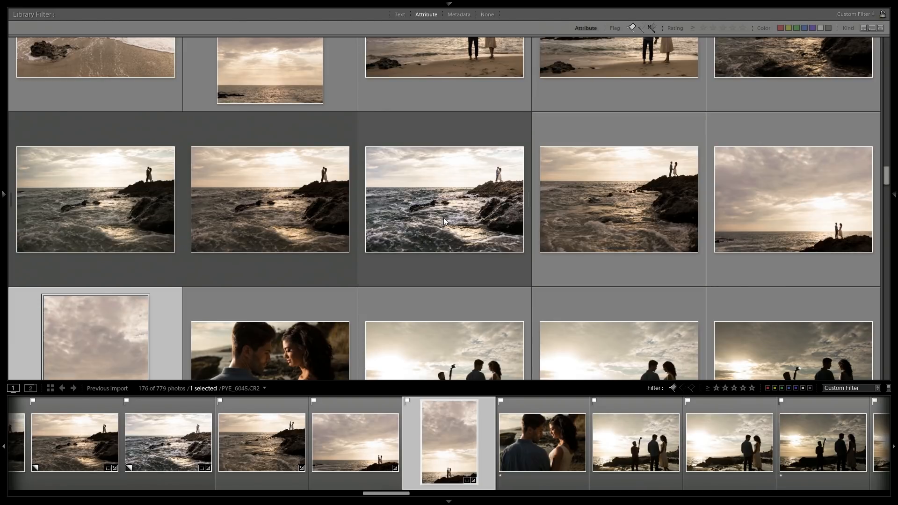
Select the couple silhouetted on the rocky shore (PYE_6038) and preview it enlarged before returning to the grid.
{"action": "left_click", "coordinate": [593, 201]}
{"action": "double_click", "coordinate": [600, 187]}
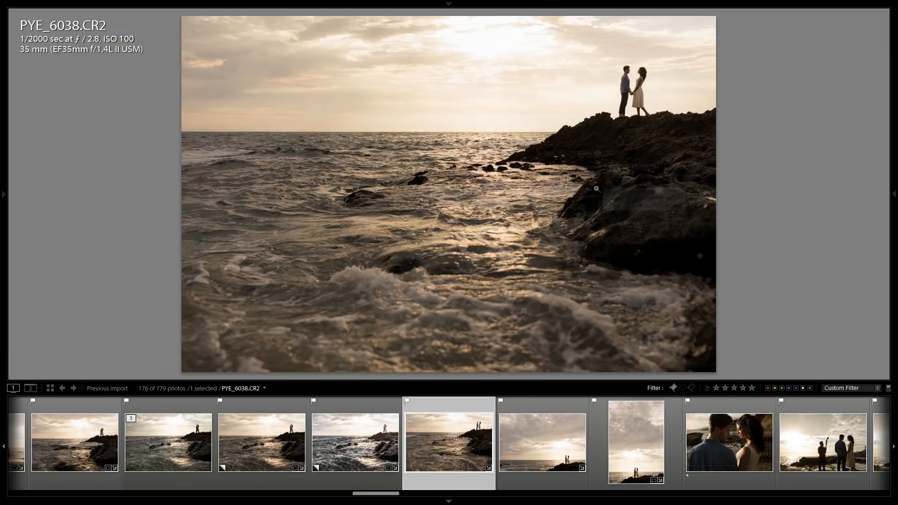
{"action": "double_click", "coordinate": [597, 188]}
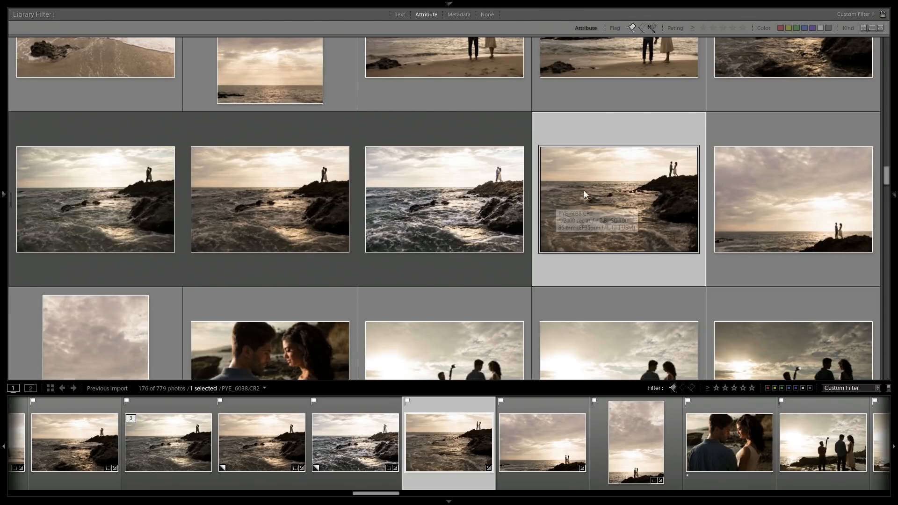
Add the photo of the couple walking away into the surf to the selection.
{"action": "scroll", "coordinate": [574, 195], "scroll_direction": "down", "scroll_amount": 2}
{"action": "scroll", "coordinate": [575, 196], "scroll_direction": "up", "scroll_amount": 10}
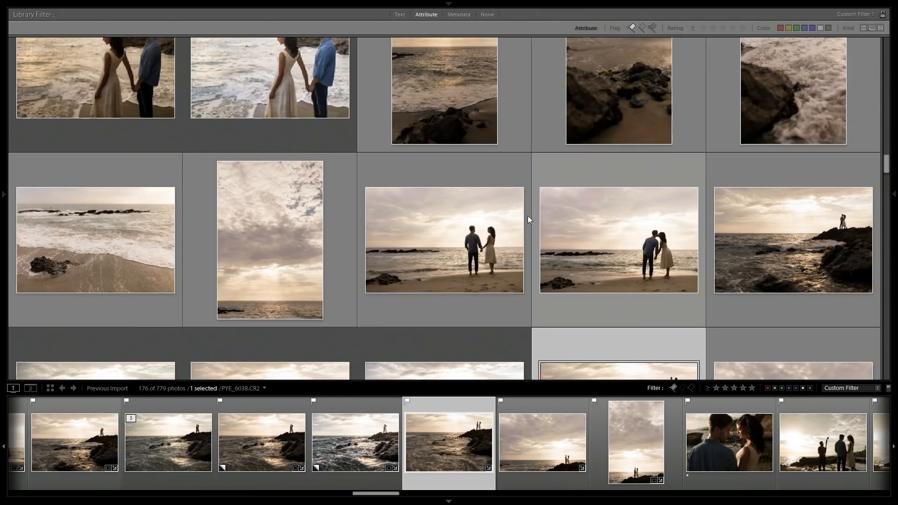
{"action": "scroll", "coordinate": [397, 240], "scroll_direction": "up", "scroll_amount": 6}
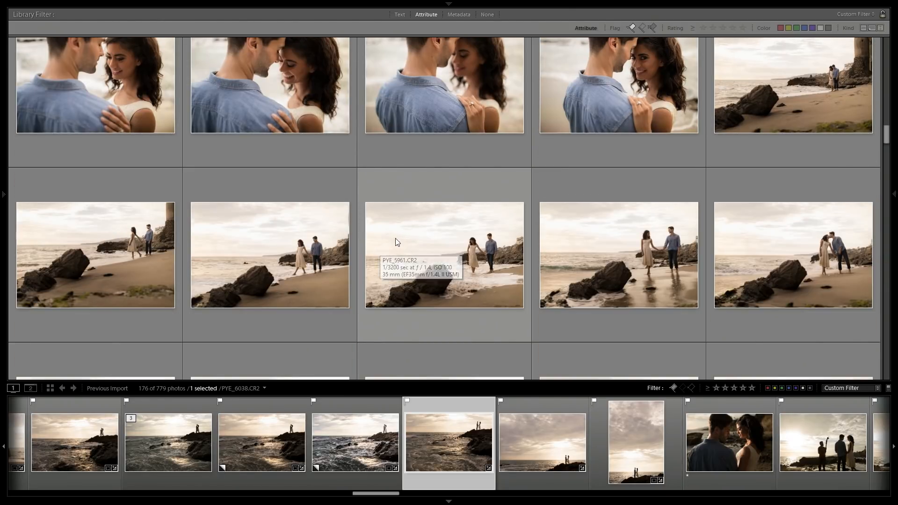
{"action": "scroll", "coordinate": [393, 240], "scroll_direction": "up", "scroll_amount": 3}
{"action": "scroll", "coordinate": [393, 240], "scroll_direction": "up", "scroll_amount": 8}
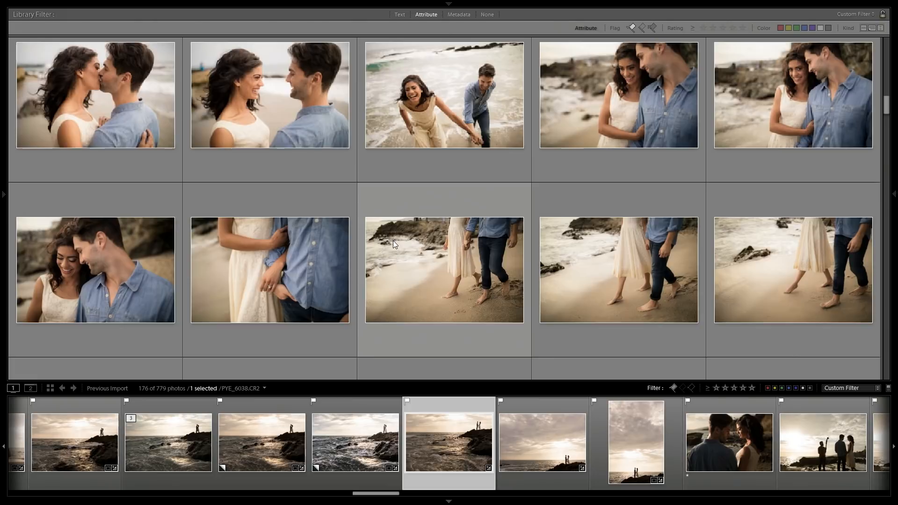
{"action": "scroll", "coordinate": [398, 257], "scroll_direction": "up", "scroll_amount": 8}
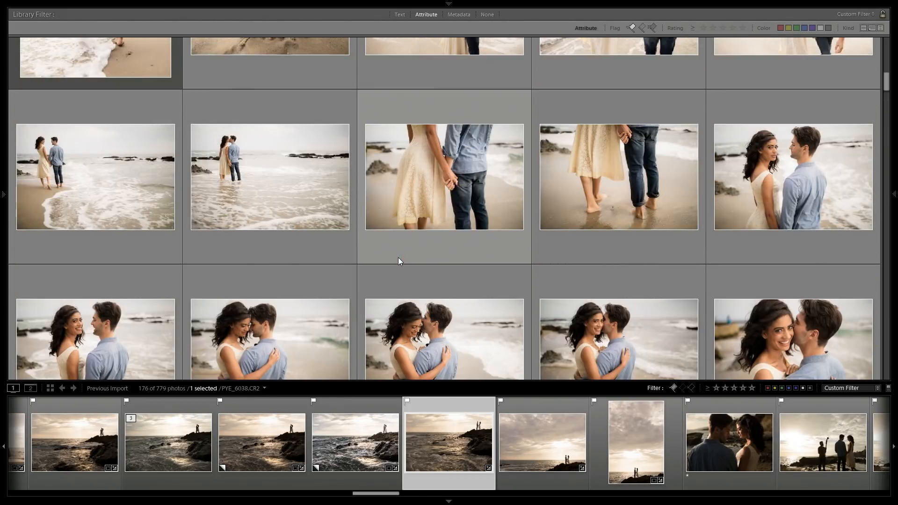
{"action": "scroll", "coordinate": [397, 261], "scroll_direction": "up", "scroll_amount": 2}
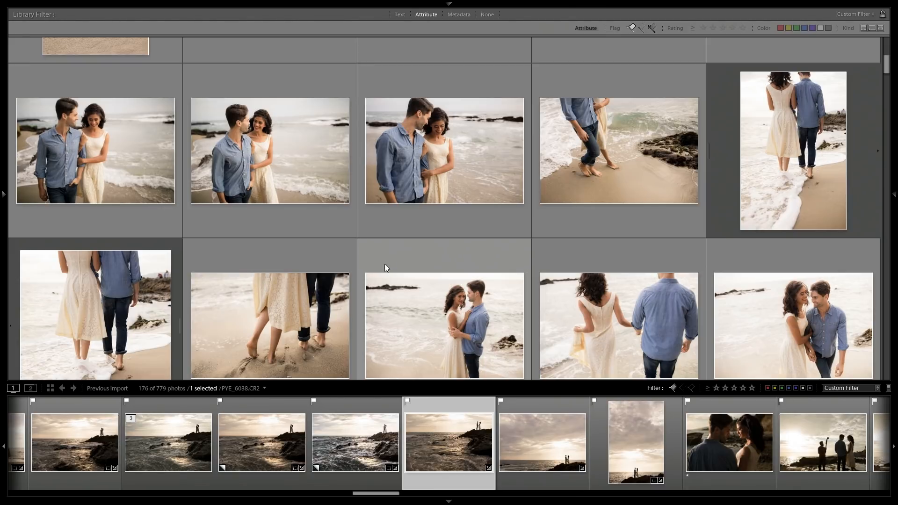
{"action": "scroll", "coordinate": [384, 271], "scroll_direction": "up", "scroll_amount": 4}
{"action": "scroll", "coordinate": [383, 271], "scroll_direction": "down", "scroll_amount": 4}
{"action": "left_click", "coordinate": [105, 296], "text": "ctrl"}
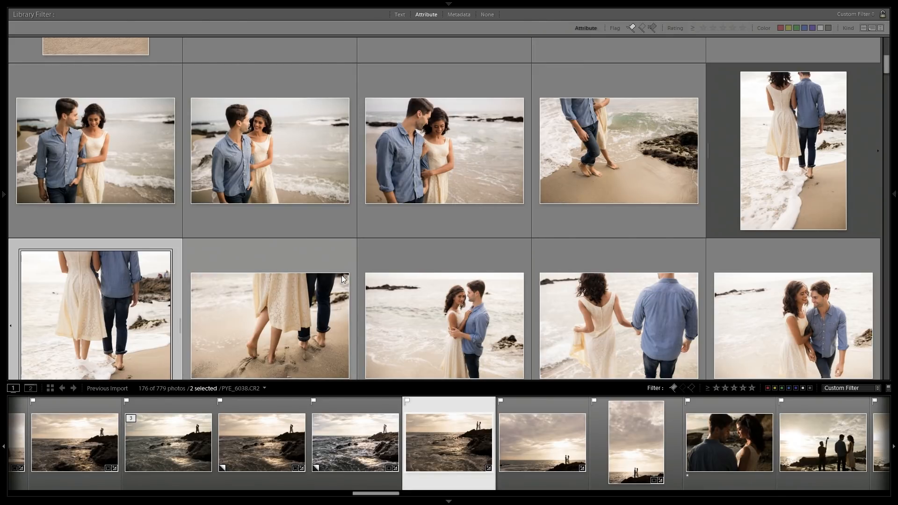
Add the photo of the couple embracing with the woman smiling over his shoulder to the selection.
{"action": "scroll", "coordinate": [343, 278], "scroll_direction": "down", "scroll_amount": 2}
{"action": "scroll", "coordinate": [411, 266], "scroll_direction": "down", "scroll_amount": 2}
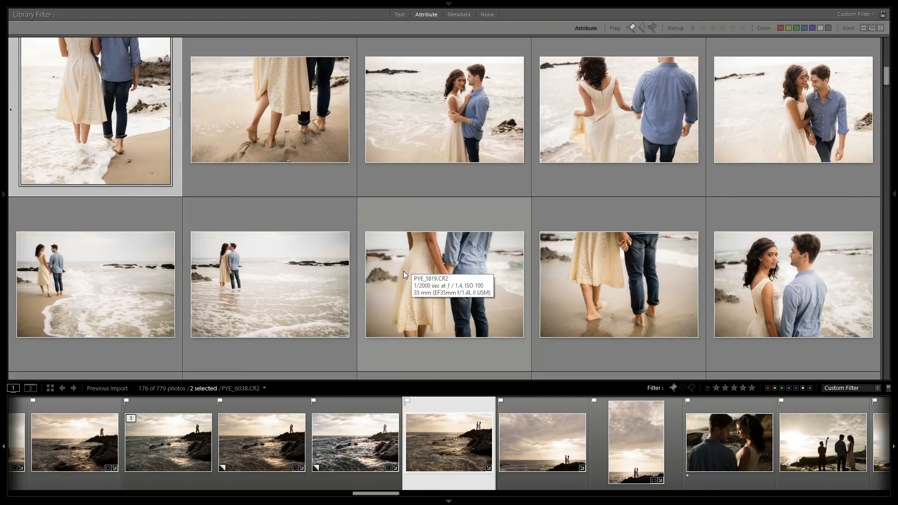
{"action": "scroll", "coordinate": [403, 271], "scroll_direction": "down", "scroll_amount": 2}
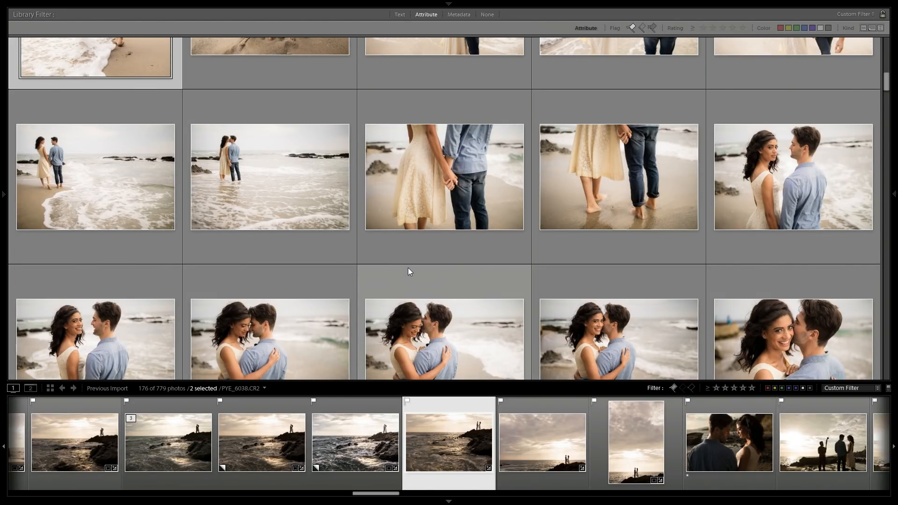
{"action": "scroll", "coordinate": [407, 265], "scroll_direction": "down", "scroll_amount": 2}
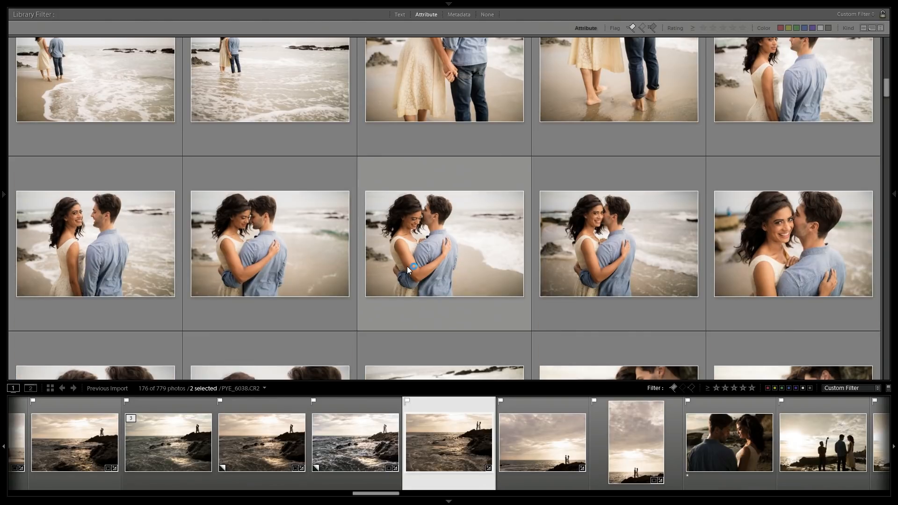
{"action": "scroll", "coordinate": [407, 266], "scroll_direction": "down", "scroll_amount": 2}
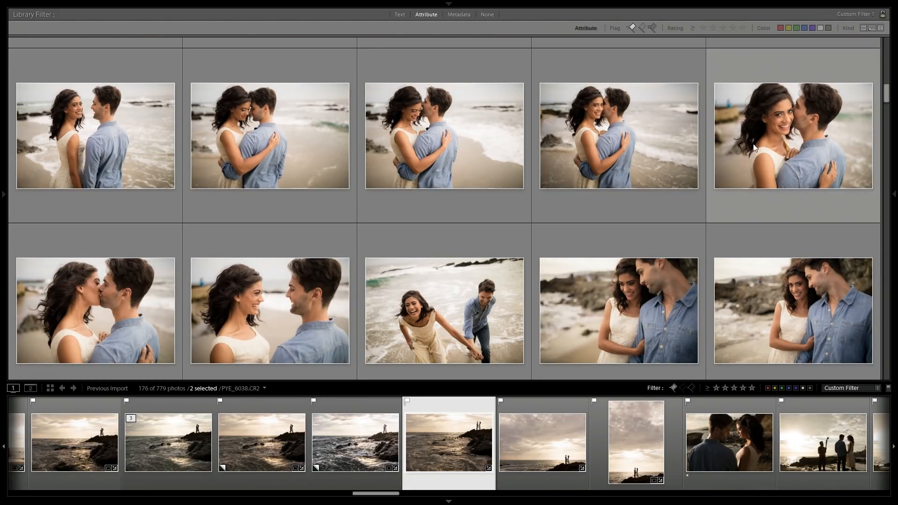
{"action": "left_click", "coordinate": [662, 144], "text": "ctrl"}
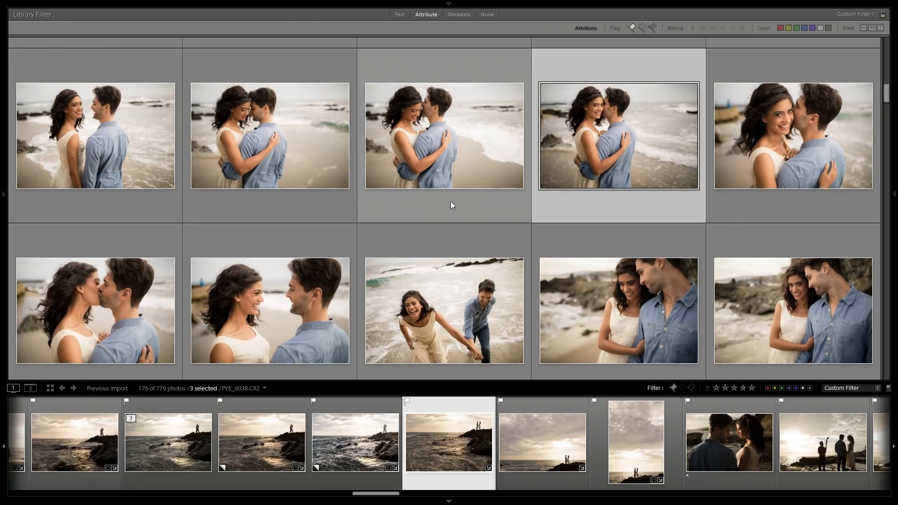
Add the photo of the laughing woman pulling the man through the surf to the selection.
{"action": "scroll", "coordinate": [421, 212], "scroll_direction": "down", "scroll_amount": 2}
{"action": "scroll", "coordinate": [318, 227], "scroll_direction": "down", "scroll_amount": 2}
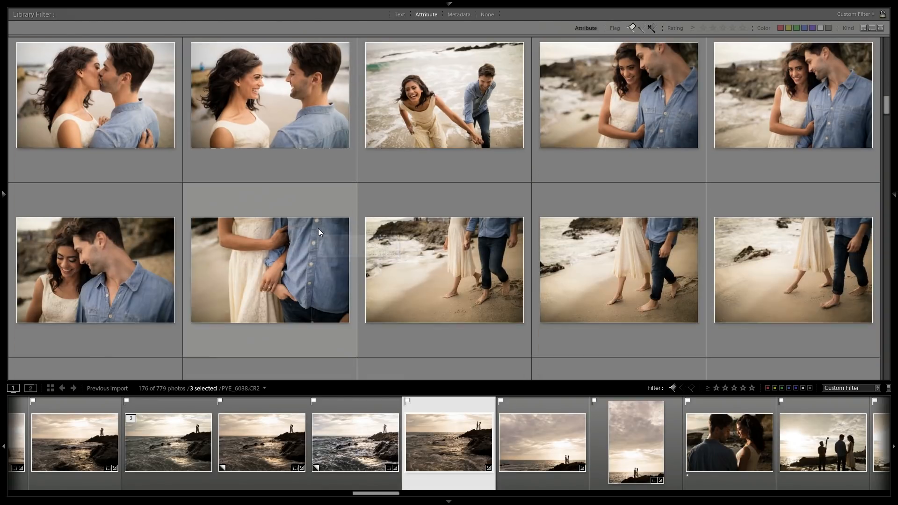
{"action": "left_click", "coordinate": [418, 164], "text": "ctrl"}
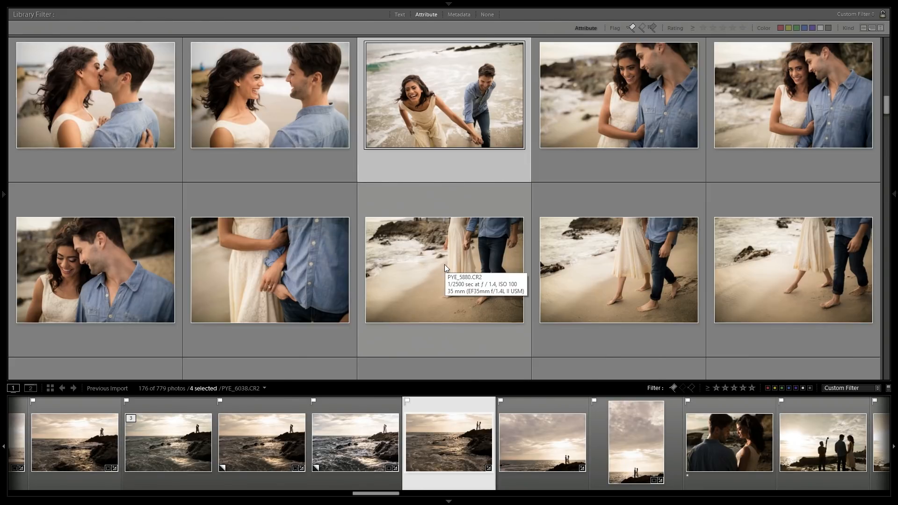
Add the close-up of the couple smiling with heads together to the selection.
{"action": "scroll", "coordinate": [444, 264], "scroll_direction": "down", "scroll_amount": 2}
{"action": "left_click", "coordinate": [140, 177], "text": "ctrl"}
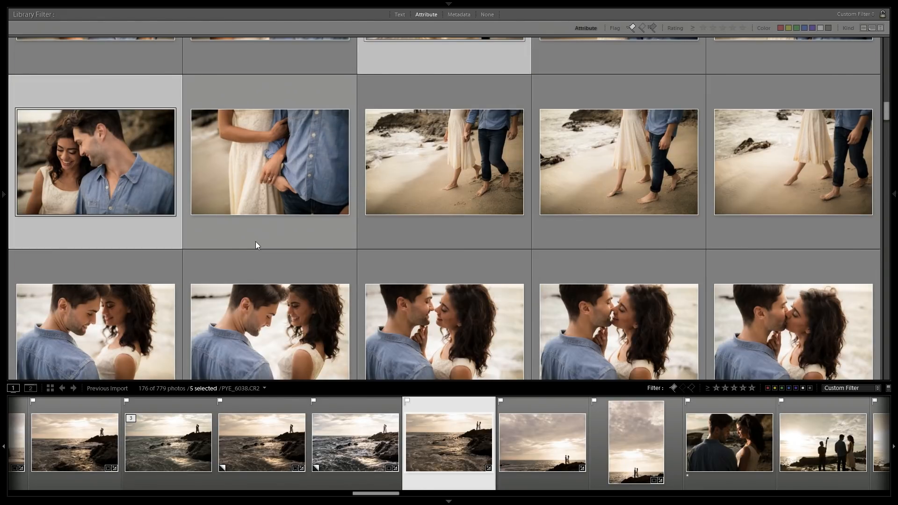
Compare the five selected photos side by side in Survey view.
{"action": "scroll", "coordinate": [271, 226], "scroll_direction": "down", "scroll_amount": 2}
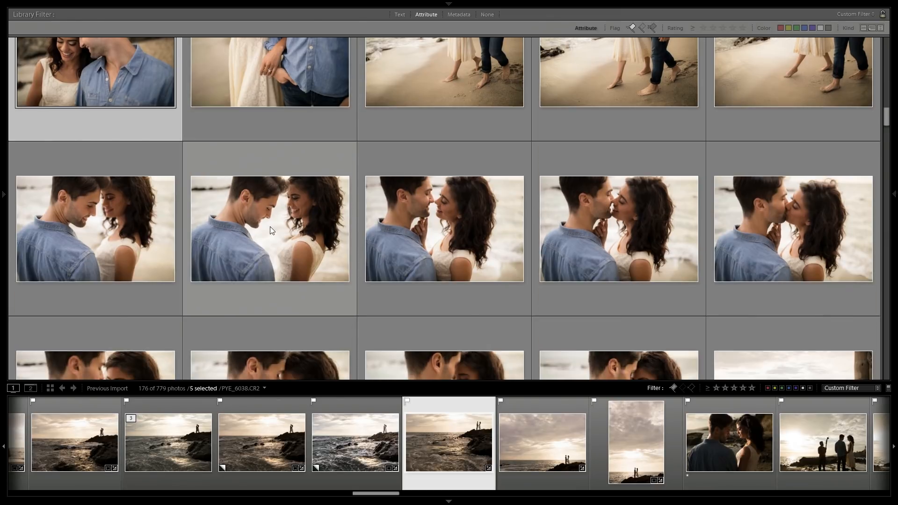
{"action": "key", "text": "n"}
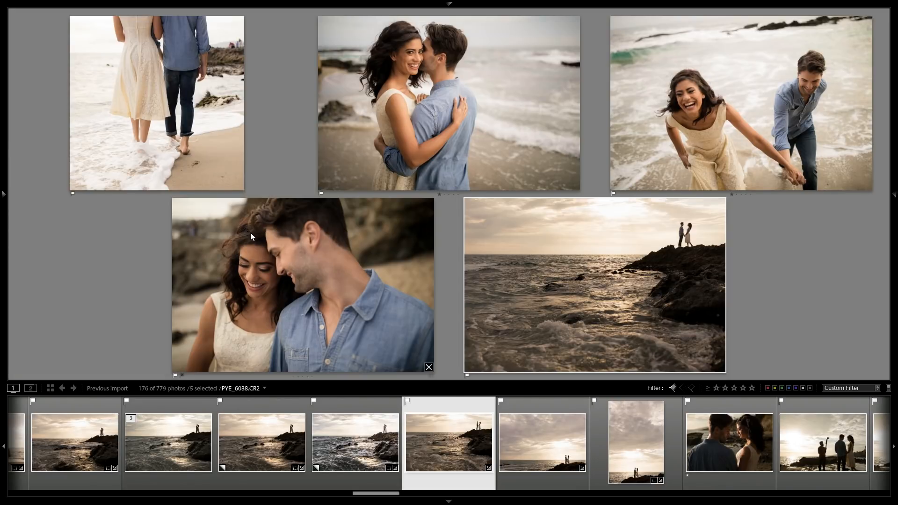
Rate the five selected photos five stars and give them the red colour label.
{"action": "key", "text": "5"}
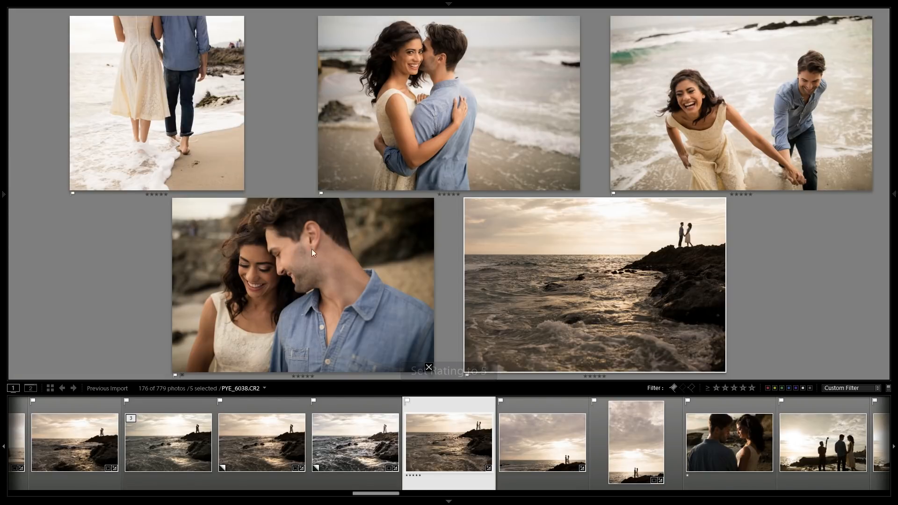
{"action": "key", "text": "6"}
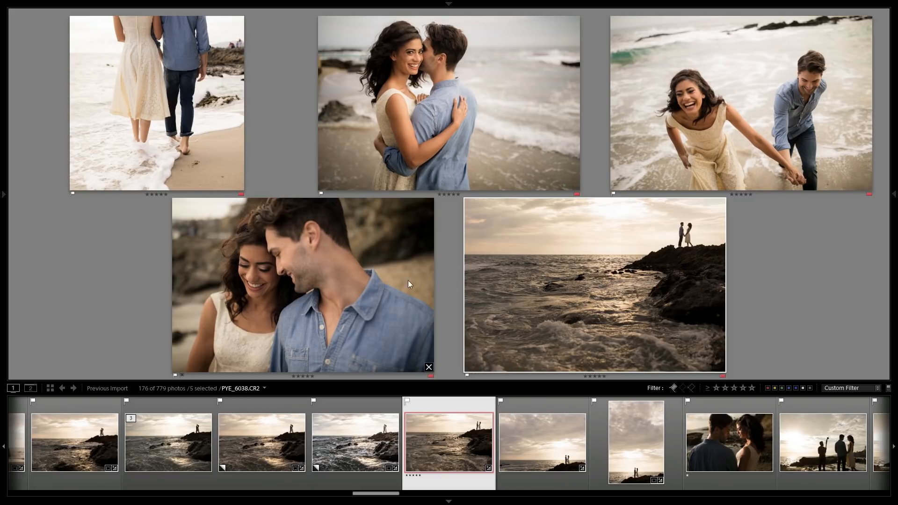
Filter the filmstrip to show only red-labelled photos and clear the selection.
{"action": "left_click", "coordinate": [382, 265]}
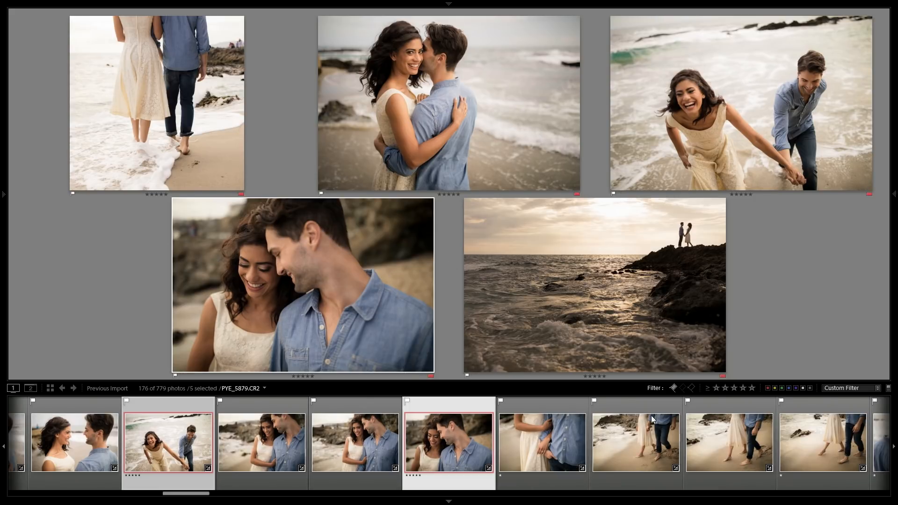
{"action": "left_click", "coordinate": [768, 387]}
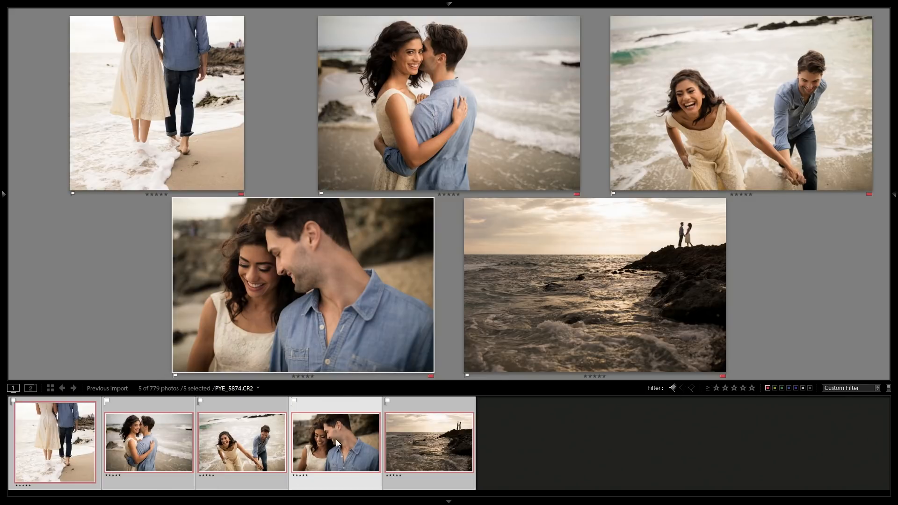
{"action": "left_click", "coordinate": [507, 436]}
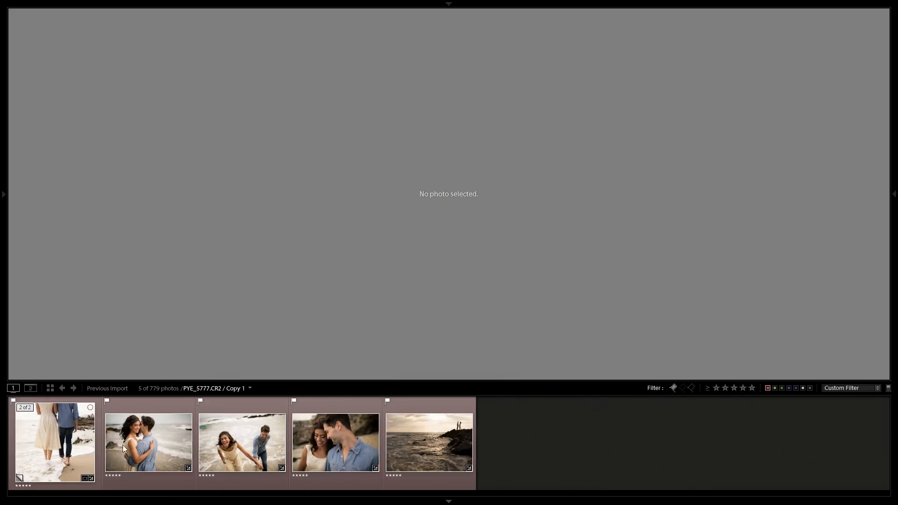
Open the close-up smiling couple photo in Develop and raise its exposure to +1.20.
{"action": "left_click", "coordinate": [327, 435]}
{"action": "key", "text": "d"}
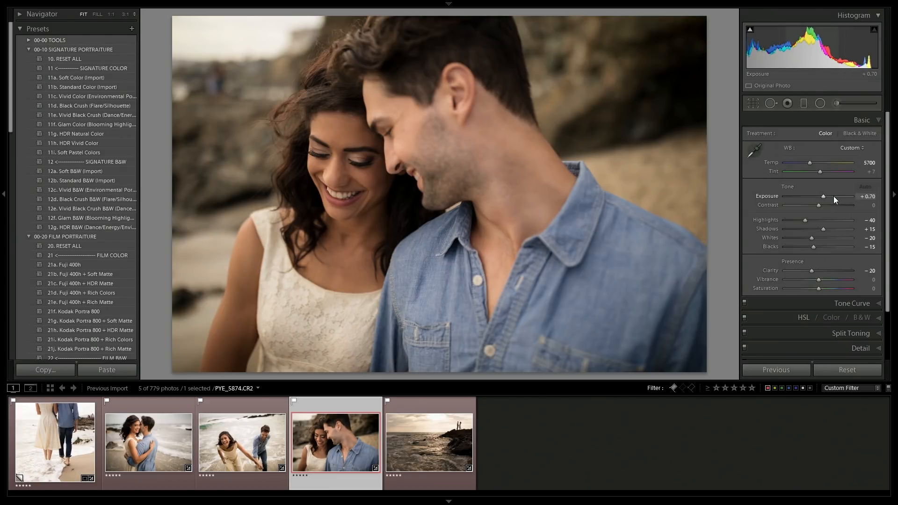
{"action": "key", "text": "Up"}
{"action": "key", "text": "Up"}
{"action": "key", "text": "Up"}
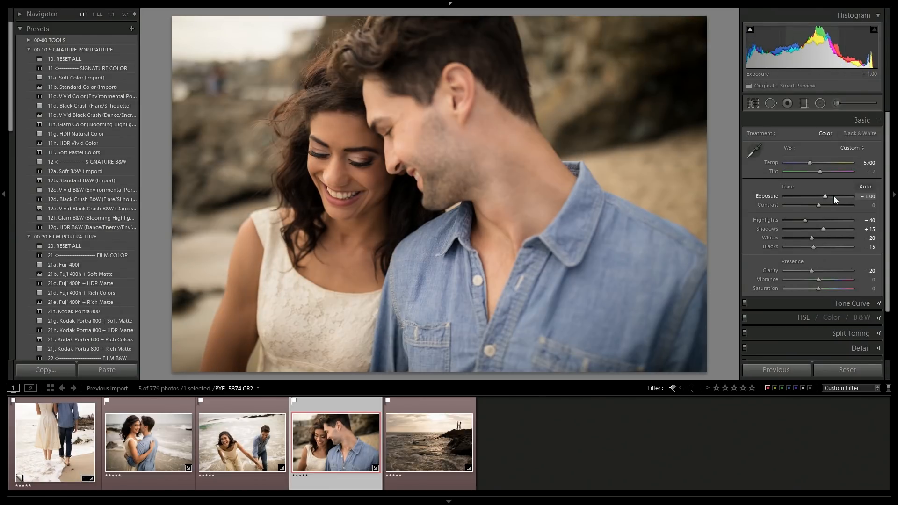
{"action": "key", "text": "Up"}
{"action": "key", "text": "Up"}
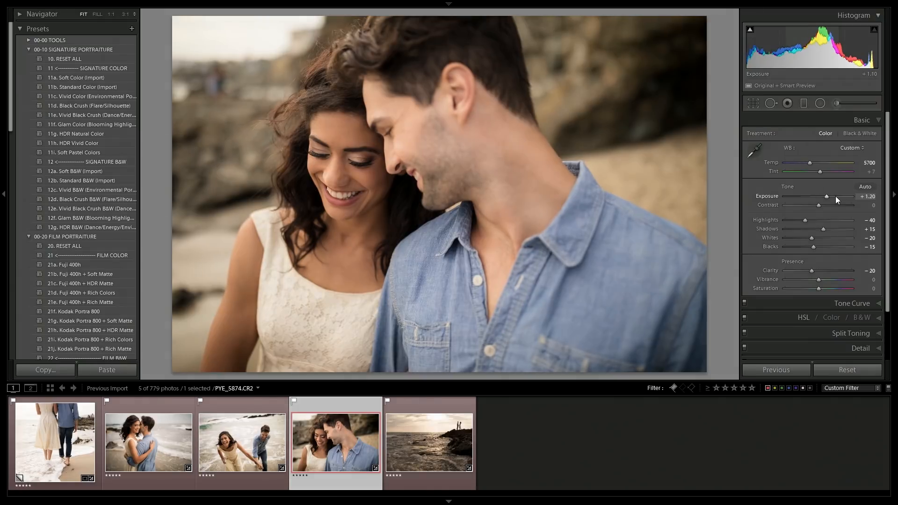
Move to the next filtered photo, the couple silhouetted on the rocky shore.
{"action": "key", "text": "Right"}
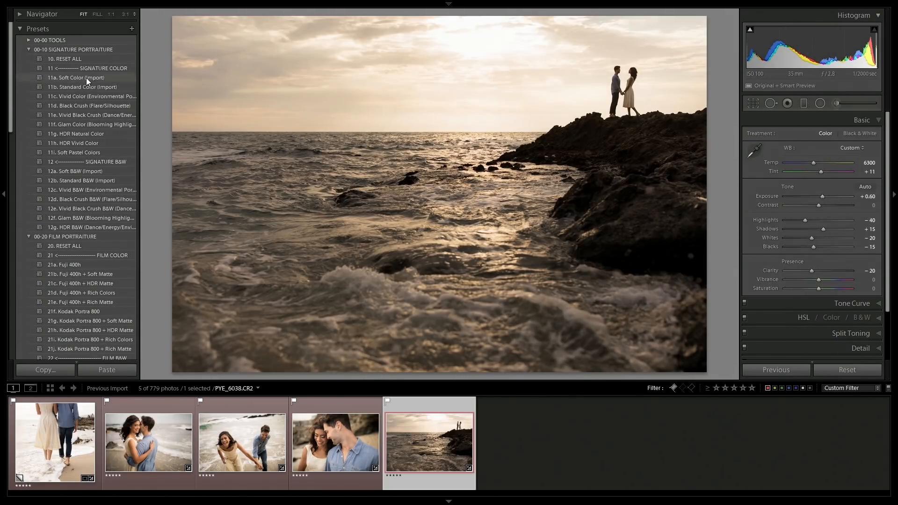
Raise the rocky-shore silhouette photo's exposure to +1.70.
{"action": "key", "text": "Up"}
{"action": "key", "text": "Up"}
{"action": "key", "text": "Up"}
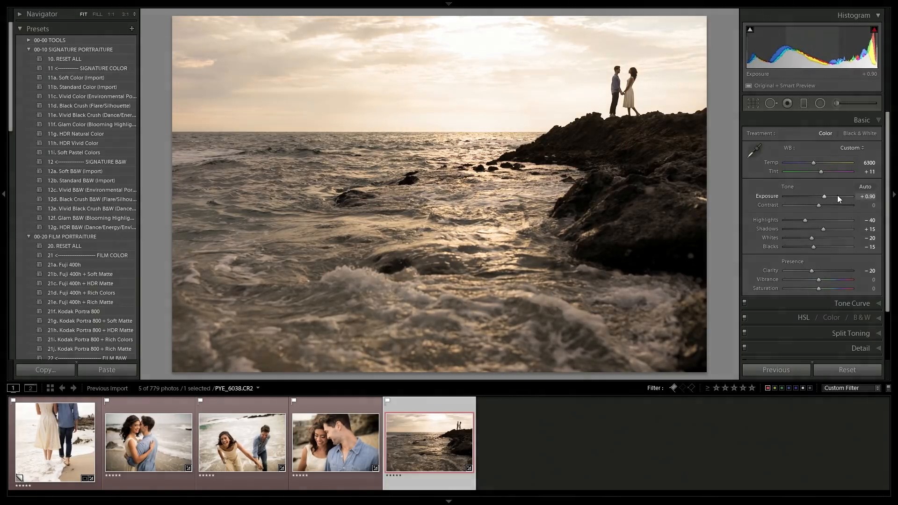
{"action": "key", "text": "Up"}
{"action": "key", "text": "Up"}
{"action": "key", "text": "Up"}
{"action": "key", "text": "Up"}
{"action": "key", "text": "Up"}
{"action": "key", "text": "Up"}
{"action": "key", "text": "Up"}
{"action": "key", "text": "Up"}
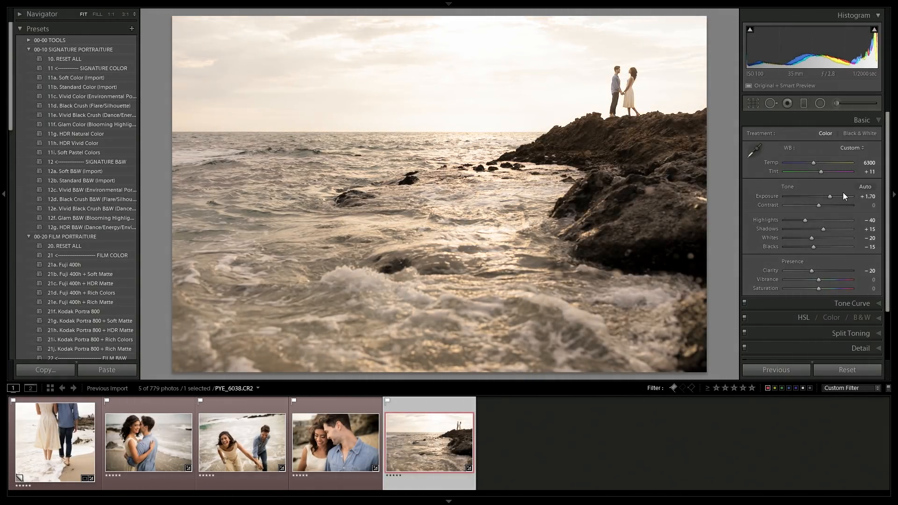
Set contrast to +25, highlights to -65, whites to -35 and exposure to +1.80 on the silhouette photo.
{"action": "left_click", "coordinate": [825, 206]}
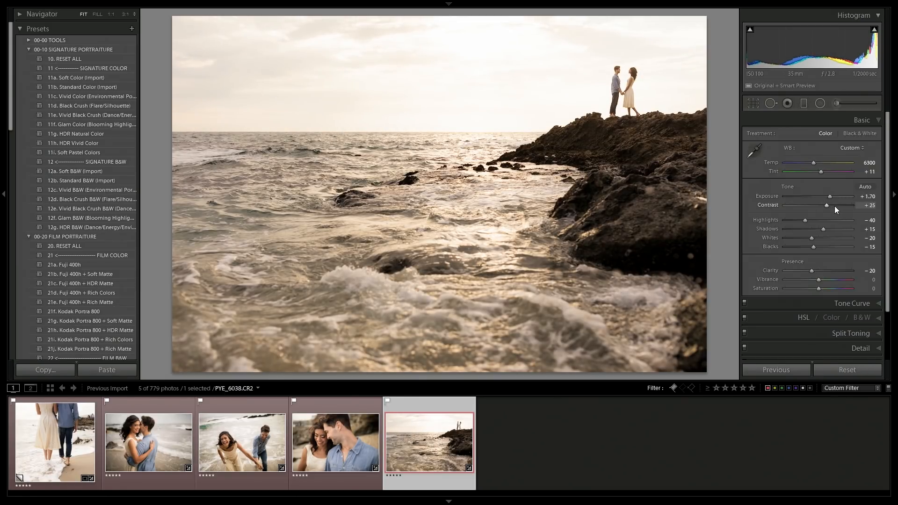
{"action": "key", "text": "Down"}
{"action": "key", "text": "Down"}
{"action": "key", "text": "Down"}
{"action": "key", "text": "Down"}
{"action": "key", "text": "Down"}
{"action": "key", "text": "Down"}
{"action": "key", "text": "Down"}
{"action": "key", "text": "Down"}
{"action": "key", "text": "Up"}
{"action": "key", "text": "Down"}
{"action": "key", "text": "Down"}
{"action": "key", "text": "Up"}
{"action": "key", "text": "Up"}
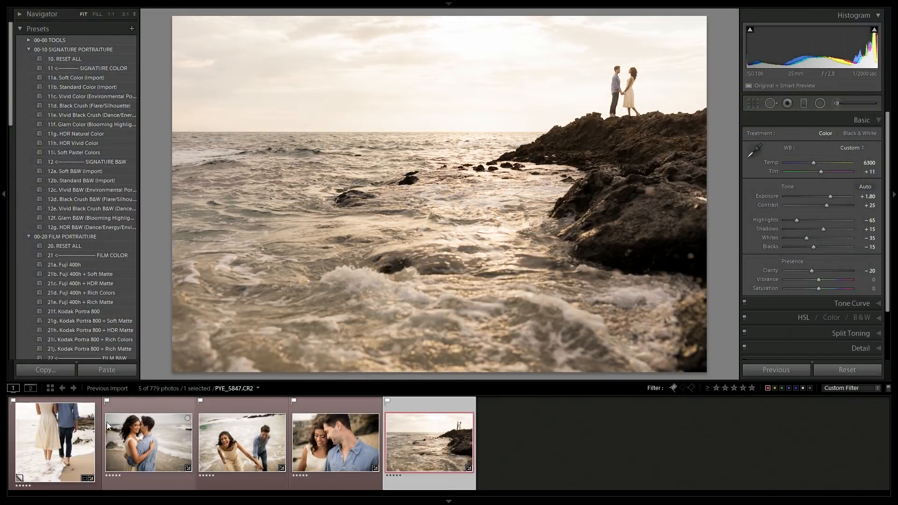
Open the close-up smiling couple photo on its own in Develop and raise its exposure to +1.50.
{"action": "left_click", "coordinate": [64, 446], "text": "shift"}
{"action": "key", "text": "n"}
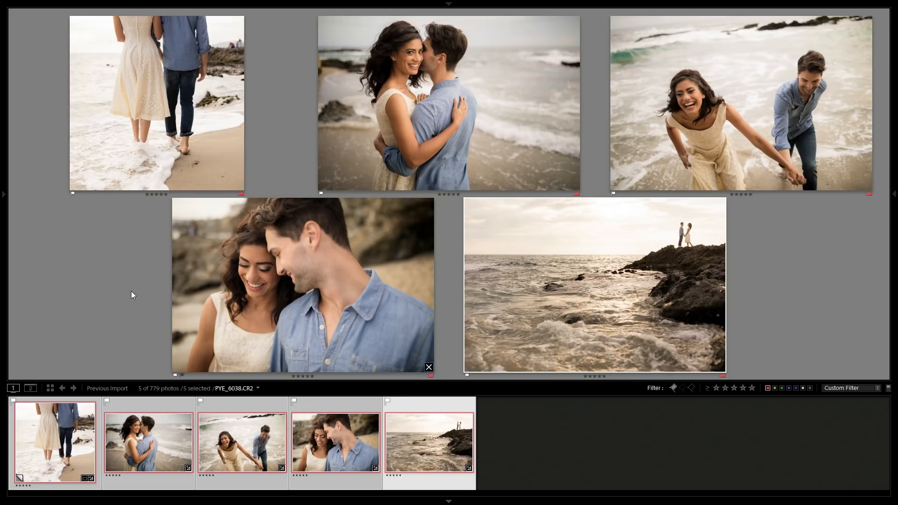
{"action": "left_click", "coordinate": [244, 282]}
{"action": "key", "text": "d"}
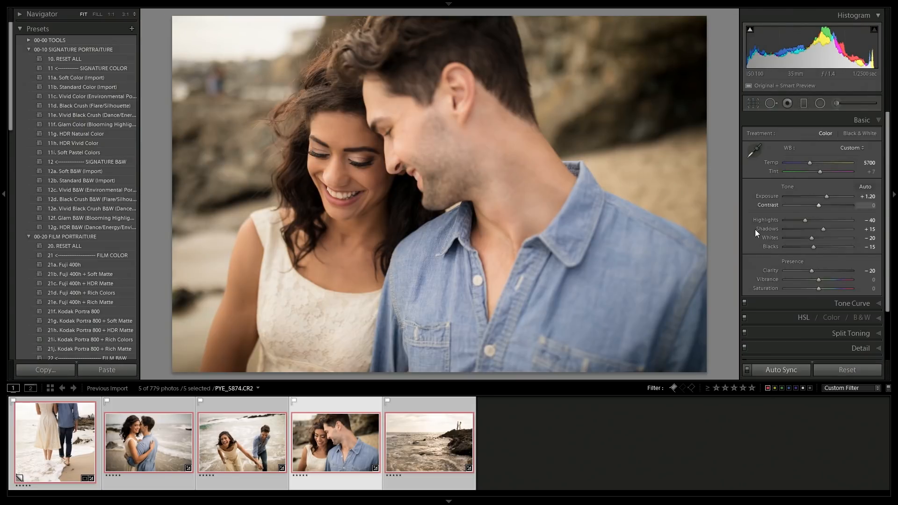
{"action": "left_click", "coordinate": [496, 432]}
{"action": "left_click", "coordinate": [313, 453]}
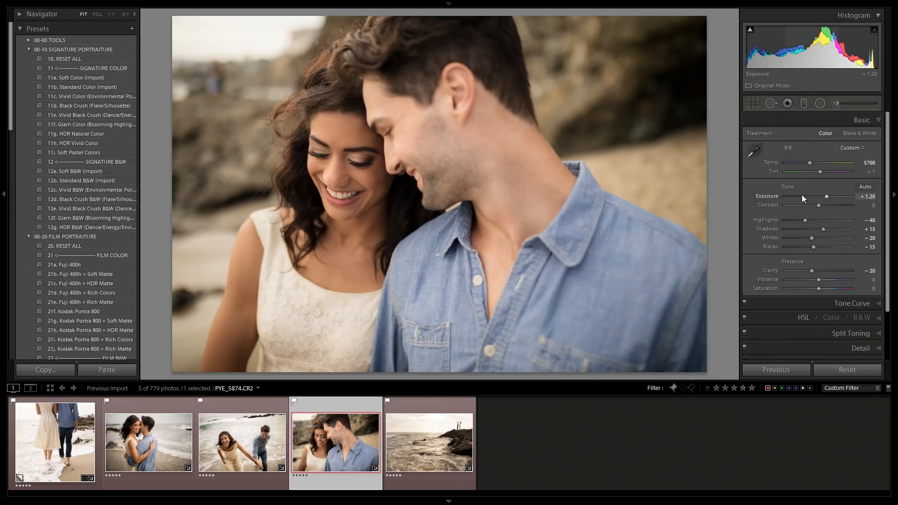
{"action": "left_click_drag", "start_coordinate": [830, 194], "coordinate": [831, 195]}
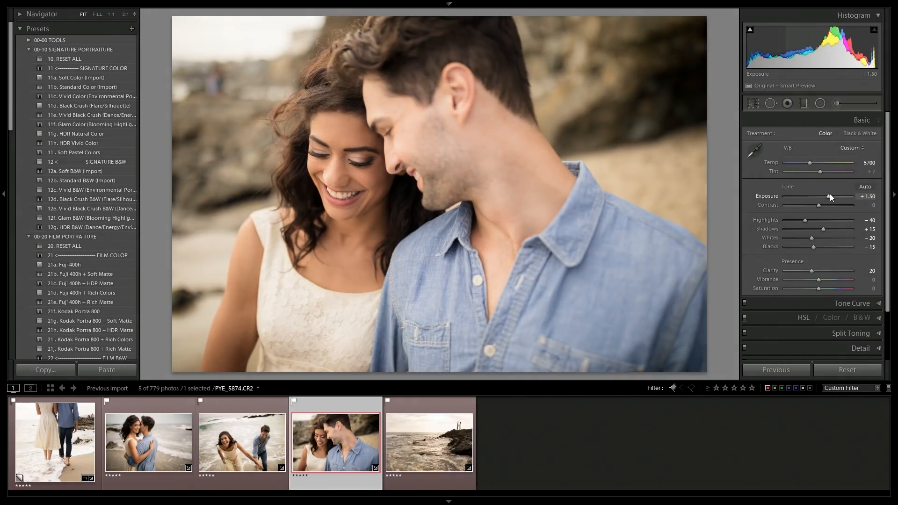
Open the kissing couple photo, set its exposure to +0.80 and apply the 00a. Profile Correction - Add preset.
{"action": "left_click", "coordinate": [210, 458]}
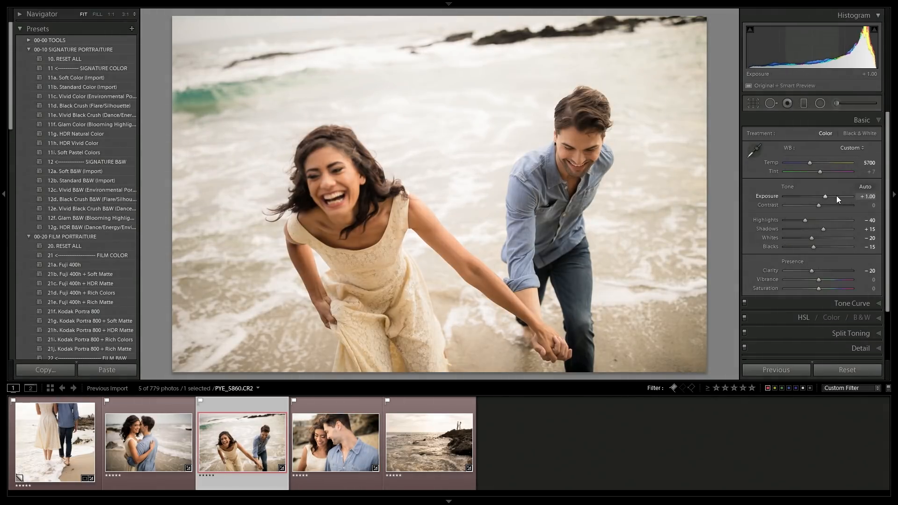
{"action": "key", "text": "Left"}
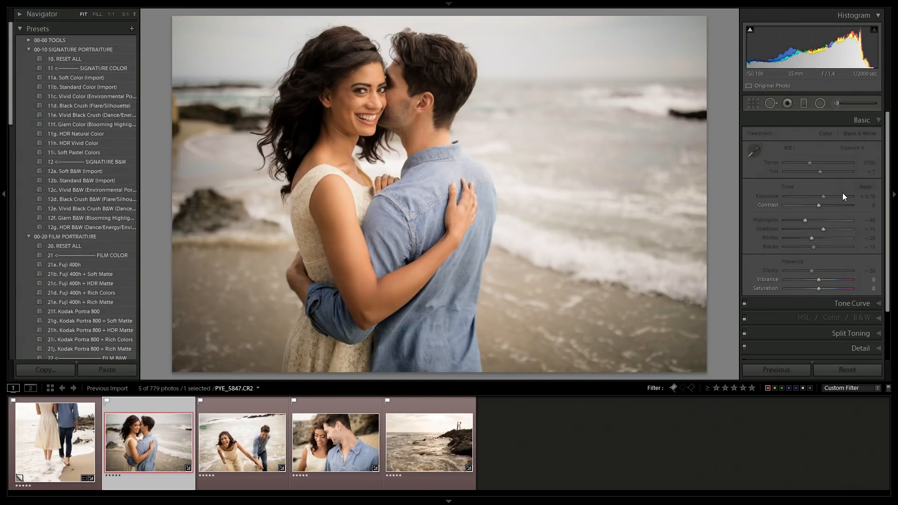
{"action": "key", "text": "Up"}
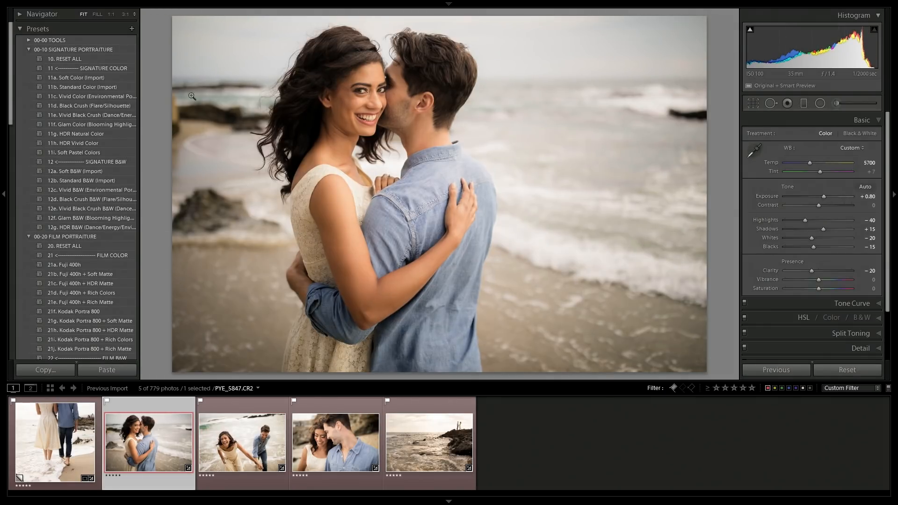
{"action": "left_click", "coordinate": [27, 41]}
{"action": "left_click", "coordinate": [75, 49]}
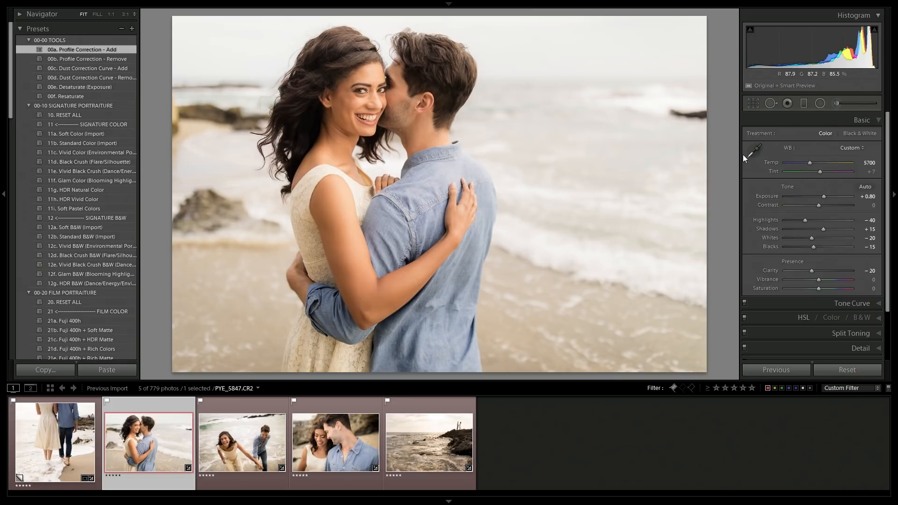
Draw a small radial filter around the couple's heads with exposure set to -0.70.
{"action": "left_click", "coordinate": [819, 103]}
{"action": "left_click", "coordinate": [360, 101]}
{"action": "left_click_drag", "start_coordinate": [360, 102], "coordinate": [377, 109]}
{"action": "key", "text": "Down"}
{"action": "key", "text": "Down"}
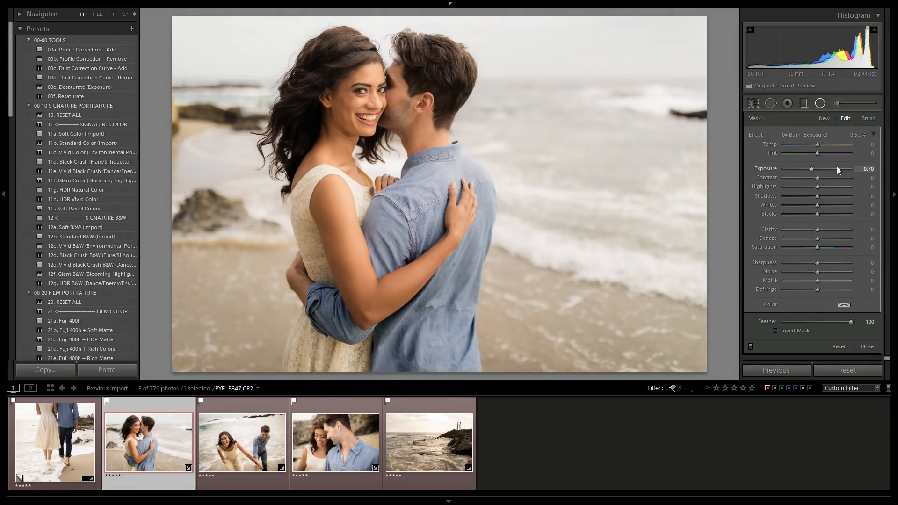
{"action": "left_click", "coordinate": [822, 105]}
Move to the rocky-shore silhouette photo and draw a large radial filter around the couple with exposure -0.80.
{"action": "key", "text": "Right"}
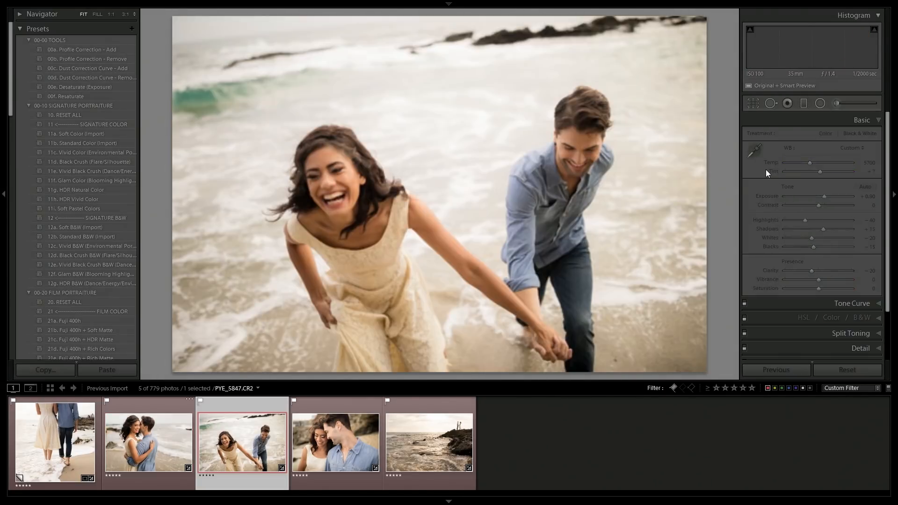
{"action": "key", "text": "Right"}
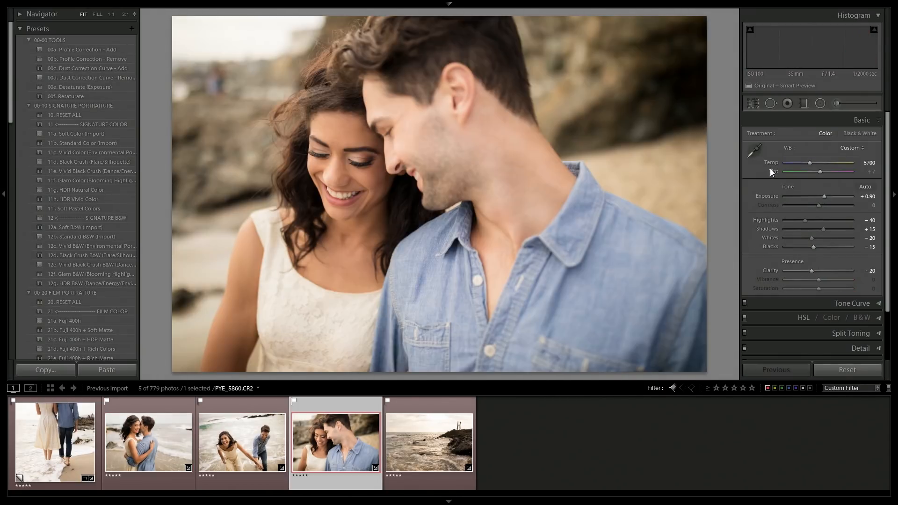
{"action": "key", "text": "Right"}
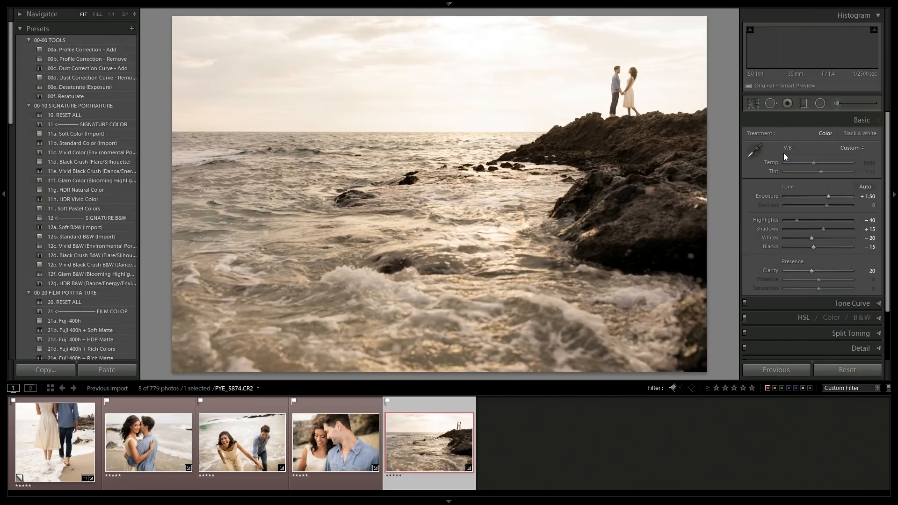
{"action": "left_click", "coordinate": [823, 102]}
{"action": "left_click_drag", "start_coordinate": [626, 89], "coordinate": [758, 166]}
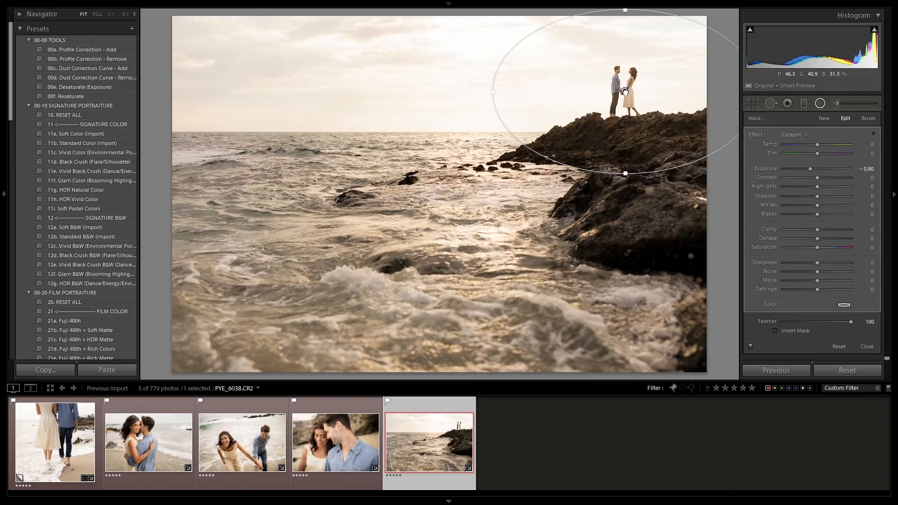
{"action": "key", "text": "shift+m"}
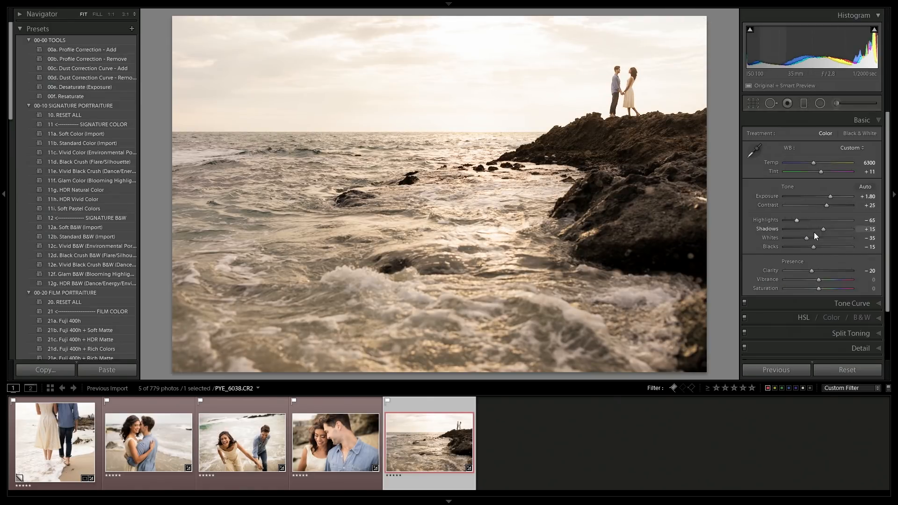
Set the silhouette photo's clarity to -10.
{"action": "key", "text": "Up"}
{"action": "key", "text": "Up"}
{"action": "key", "text": "Up"}
{"action": "key", "text": "Down"}
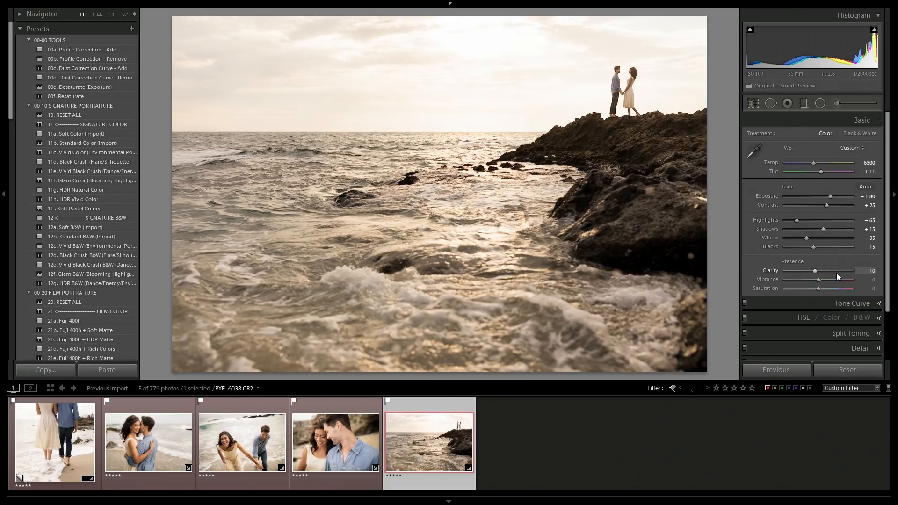
Compare all five edited photos side by side in Survey view.
{"action": "left_click", "coordinate": [32, 439], "text": "shift"}
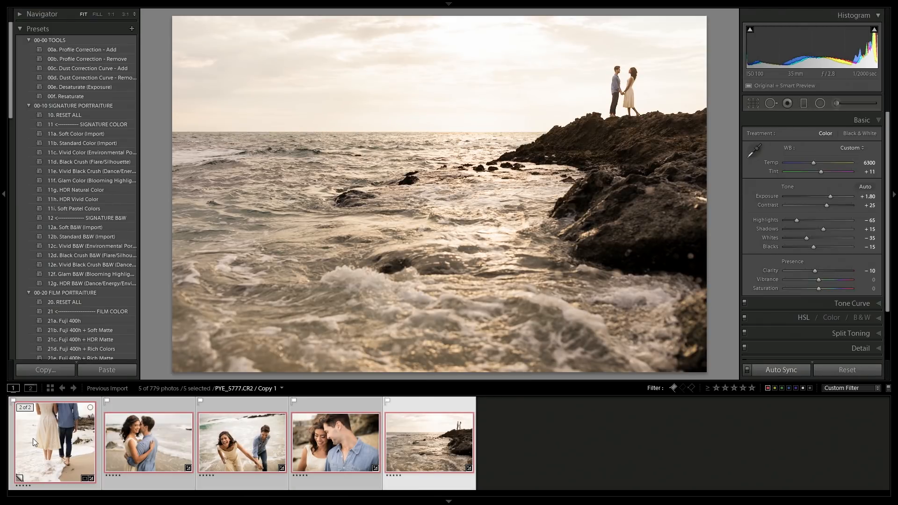
{"action": "key", "text": "n"}
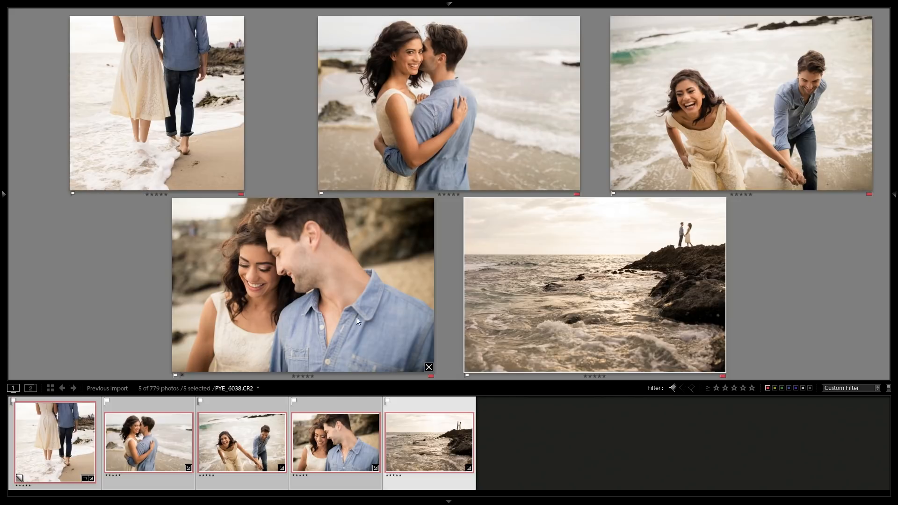
{"action": "left_click", "coordinate": [434, 300]}
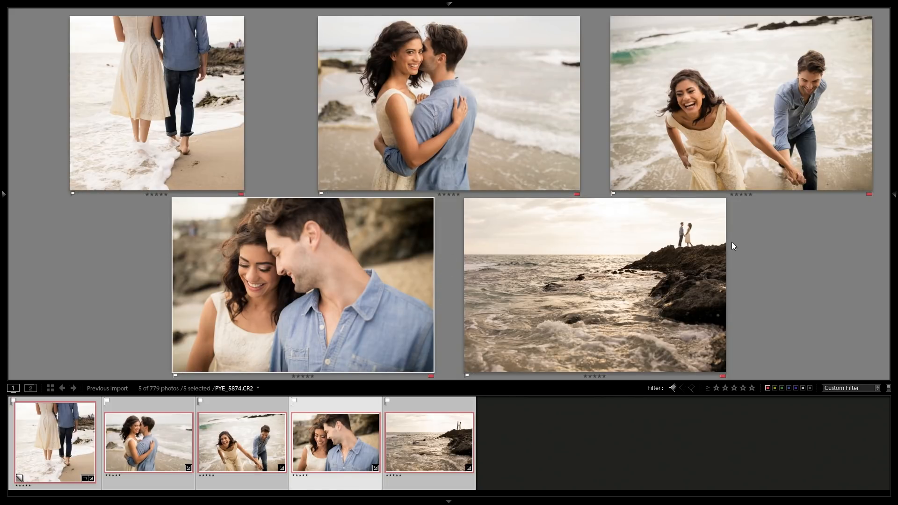
{"action": "left_click", "coordinate": [692, 263]}
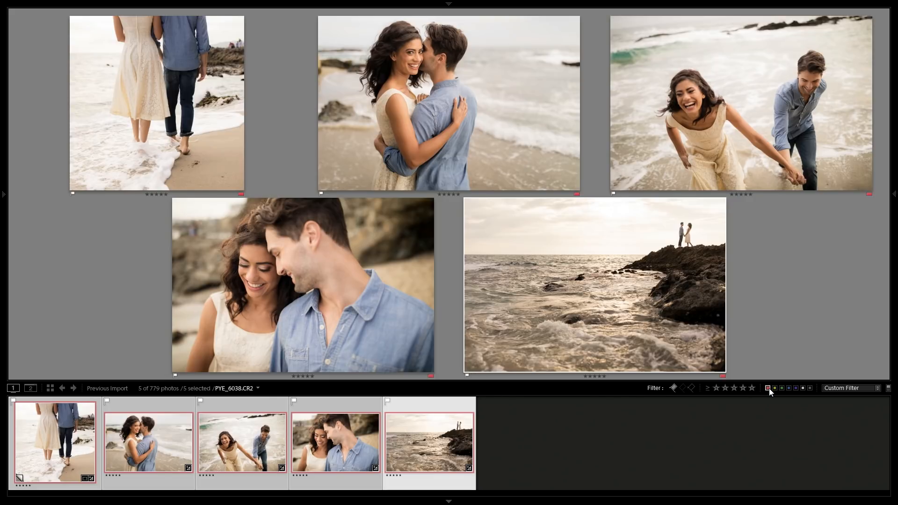
Switch the filter to show all flagged photos and rate the beach couple silhouette photo five stars.
{"action": "key", "text": "ctrl+l"}
{"action": "left_click", "coordinate": [513, 412]}
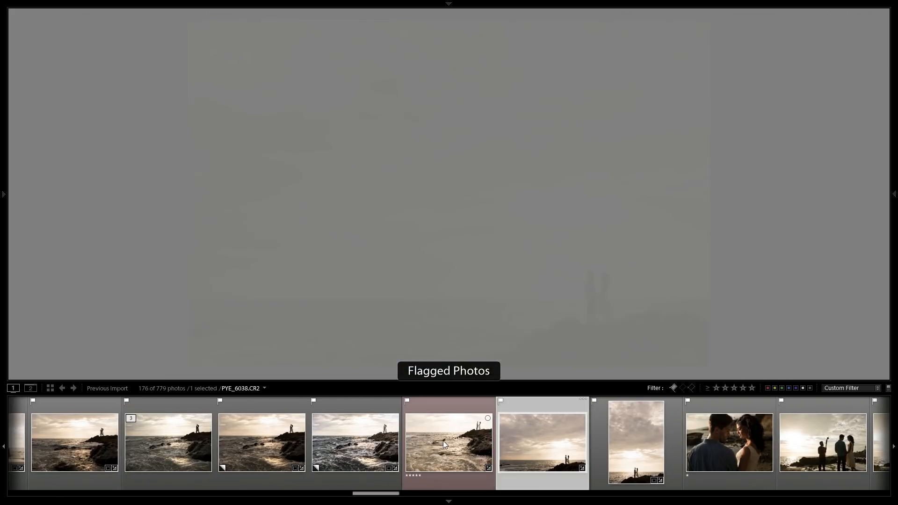
{"action": "left_click", "coordinate": [444, 447]}
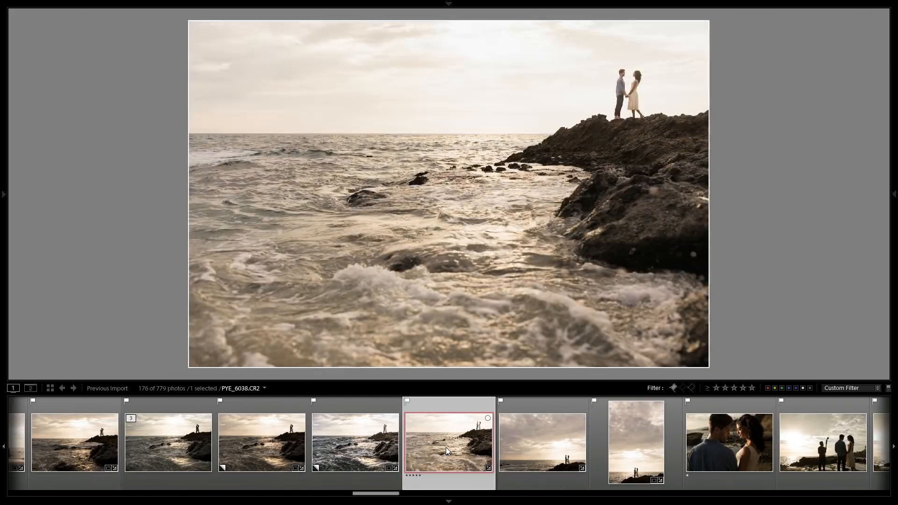
{"action": "scroll", "coordinate": [450, 448], "scroll_direction": "up", "scroll_amount": 3}
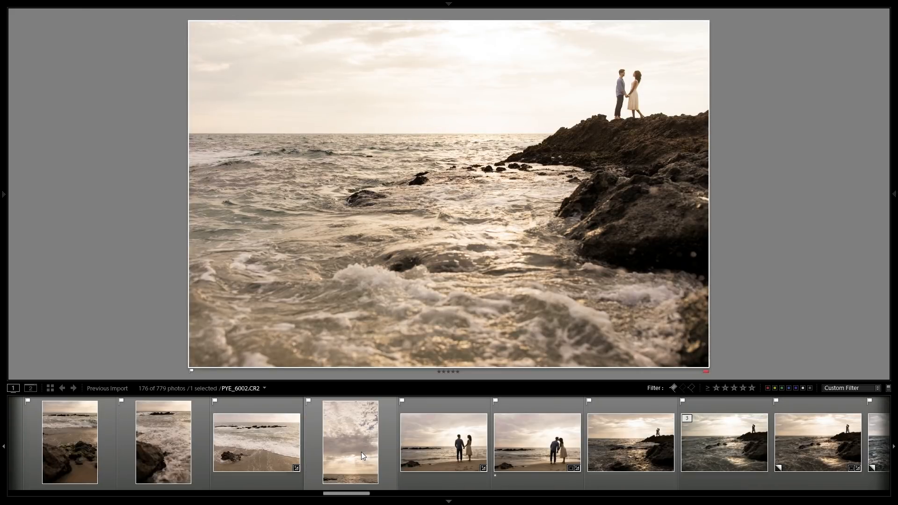
{"action": "left_click", "coordinate": [425, 448]}
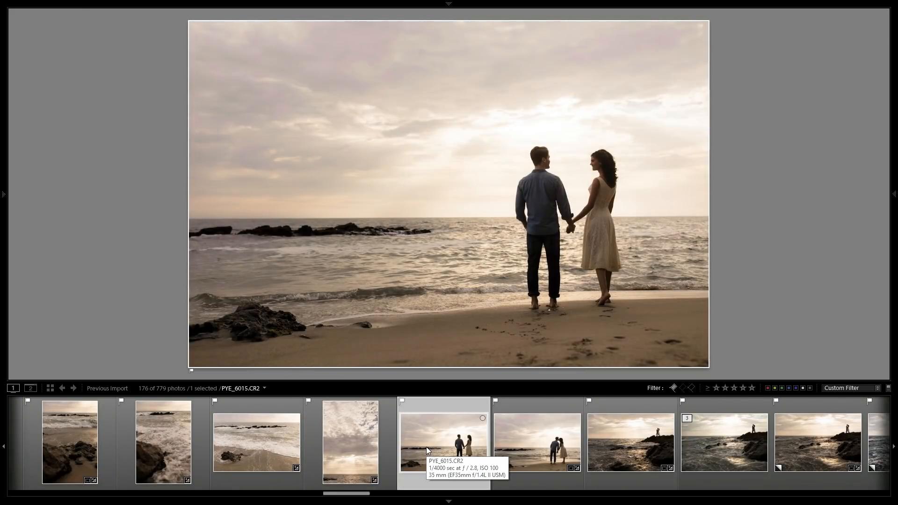
{"action": "key", "text": "5"}
Rate the couple walking hand in hand and the couple standing by the shore five stars.
{"action": "scroll", "coordinate": [427, 450], "scroll_direction": "up", "scroll_amount": 3}
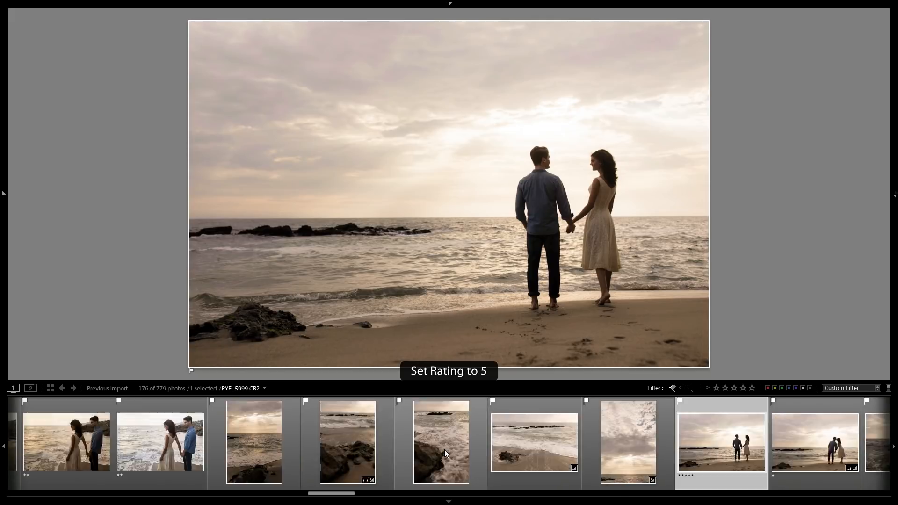
{"action": "scroll", "coordinate": [444, 450], "scroll_direction": "up", "scroll_amount": 3}
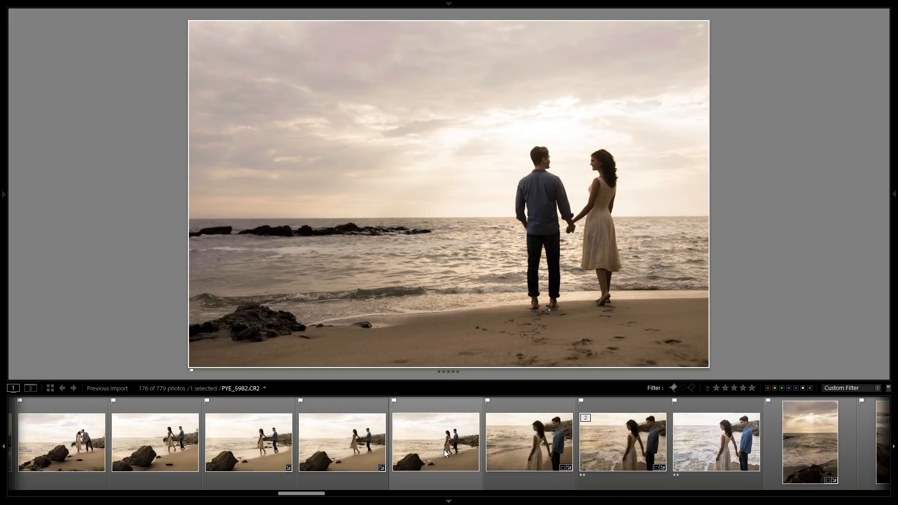
{"action": "left_click", "coordinate": [348, 442]}
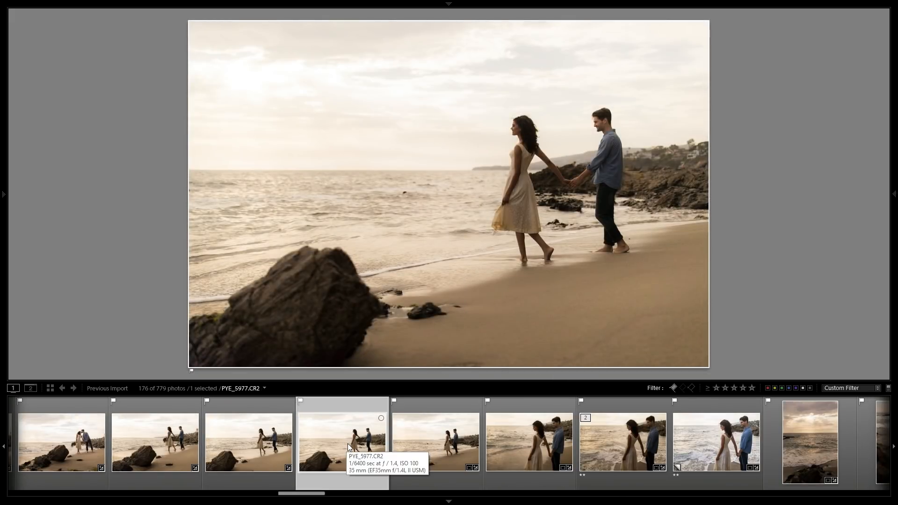
{"action": "key", "text": "5"}
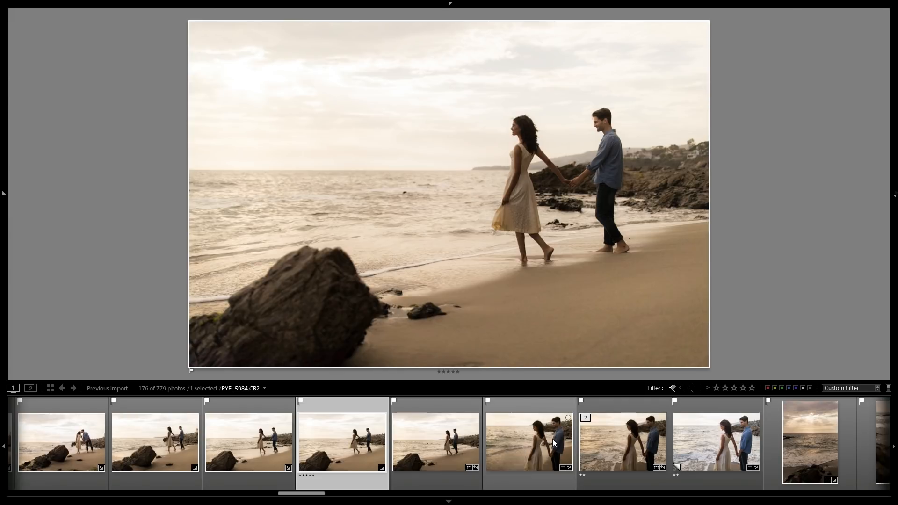
{"action": "left_click", "coordinate": [551, 441]}
{"action": "key", "text": "5"}
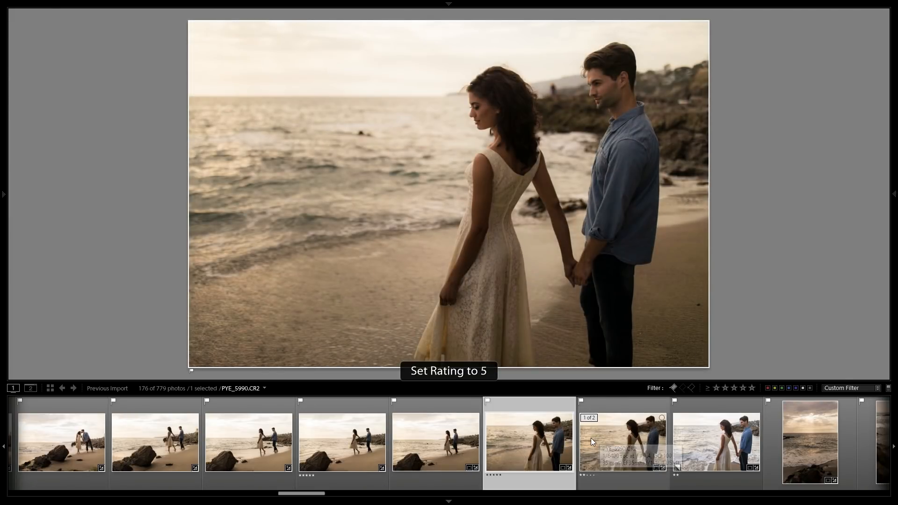
Filter to flagged photos with five stars and open the couple walking by the rock in Develop.
{"action": "left_click", "coordinate": [751, 388]}
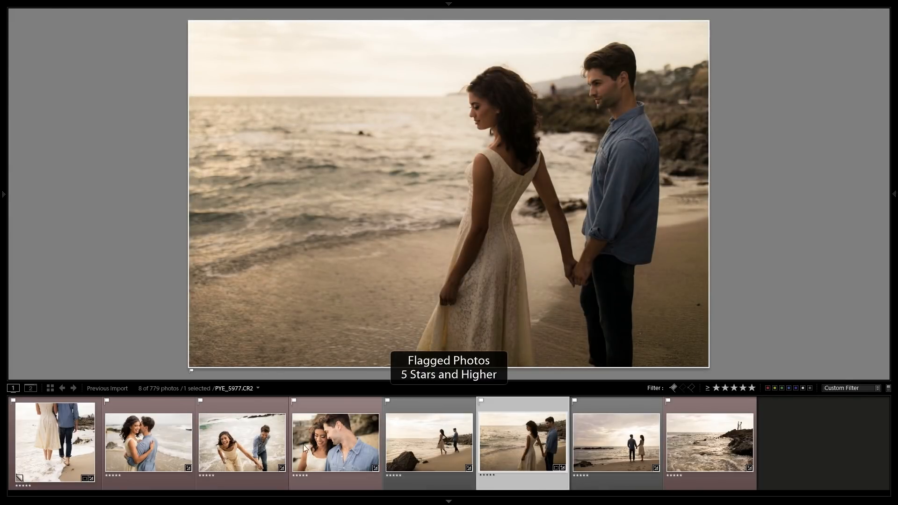
{"action": "left_click", "coordinate": [331, 444]}
{"action": "left_click", "coordinate": [425, 439]}
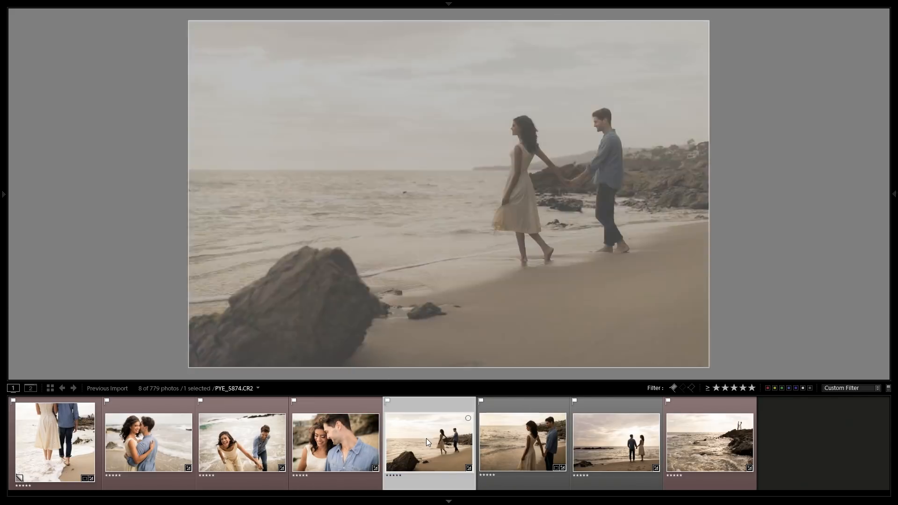
{"action": "key", "text": "d"}
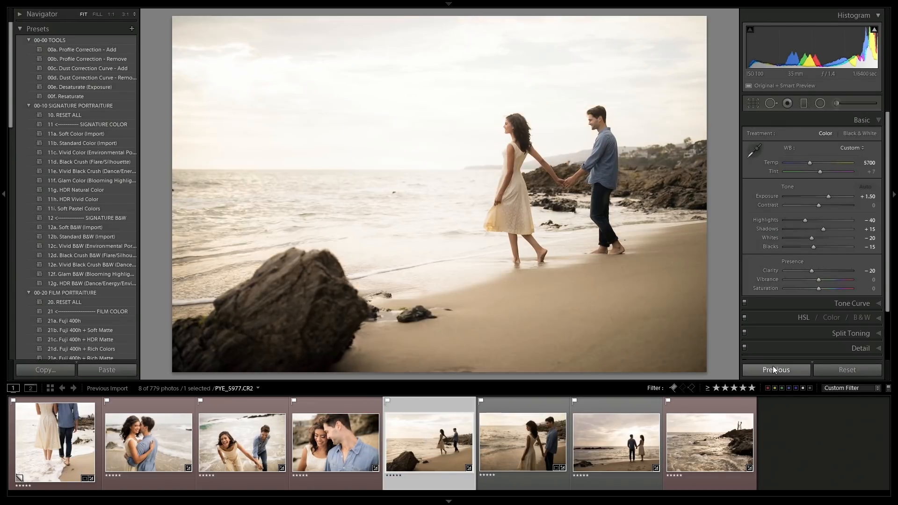
Apply the 00a. Profile Correction - Add preset to the photo of the couple walking by the rock.
{"action": "left_click", "coordinate": [823, 103]}
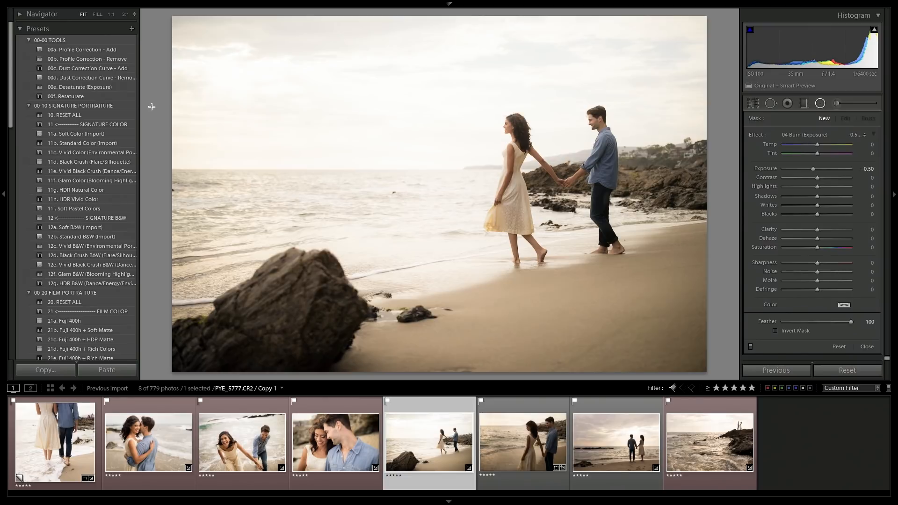
{"action": "left_click", "coordinate": [818, 103]}
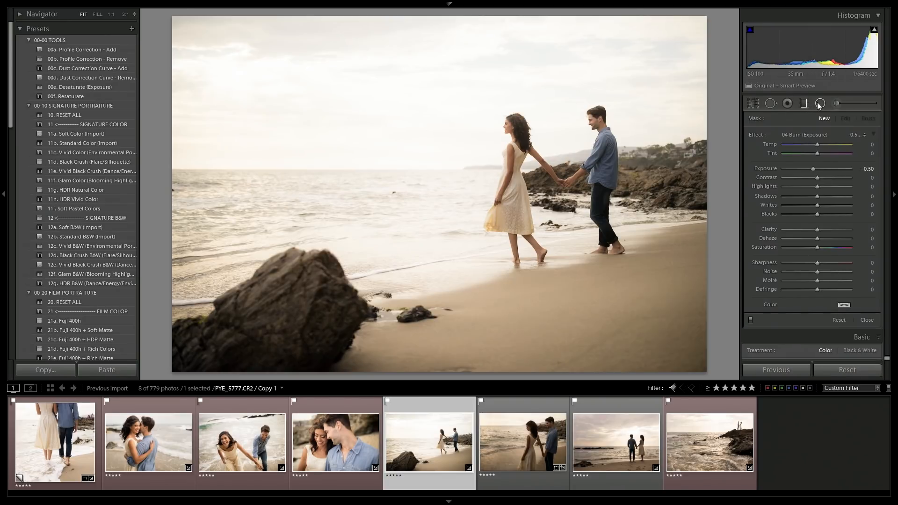
{"action": "left_click", "coordinate": [84, 50]}
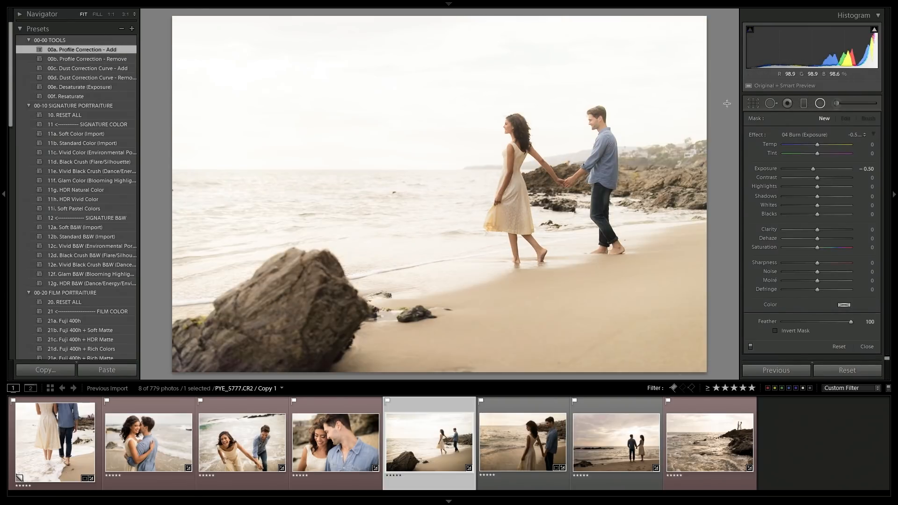
{"action": "left_click", "coordinate": [822, 102]}
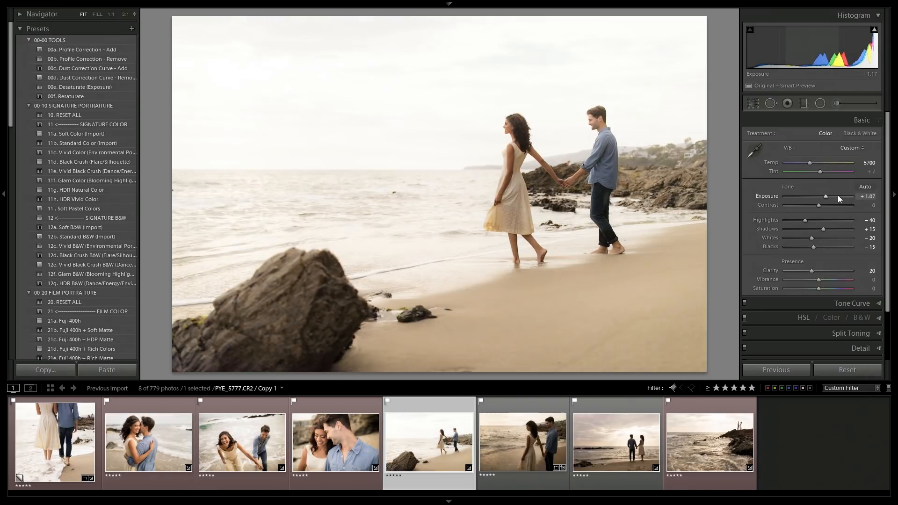
Set the exposure to +0.97 and the contrast to +20.
{"action": "key", "text": "Up"}
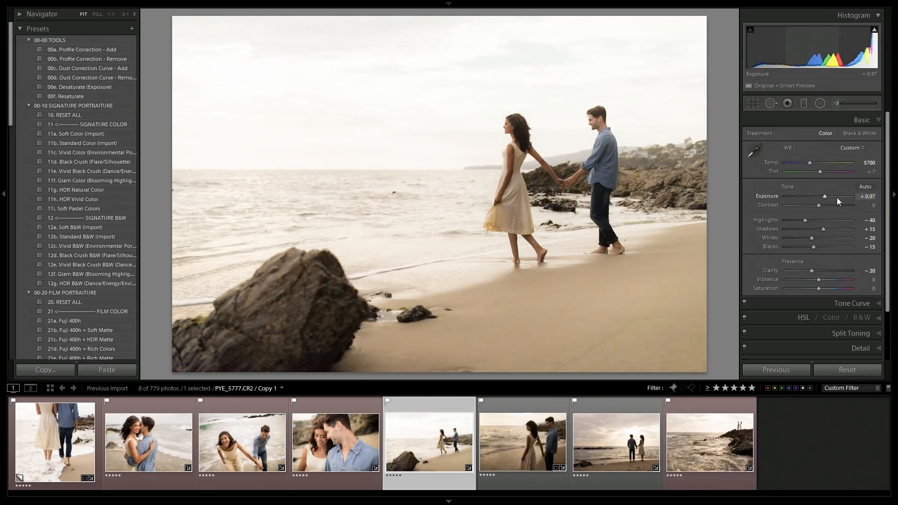
{"action": "key", "text": "shift+Up"}
Draw a large radial burn filter at -0.50 exposure around the couple and rocks.
{"action": "key", "text": "shift+m"}
{"action": "left_click_drag", "start_coordinate": [546, 149], "coordinate": [810, 354]}
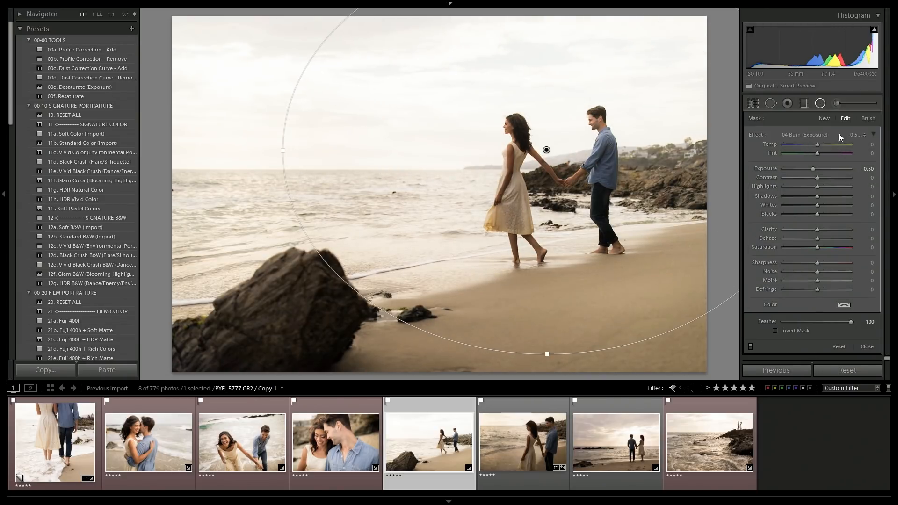
{"action": "left_click", "coordinate": [820, 102]}
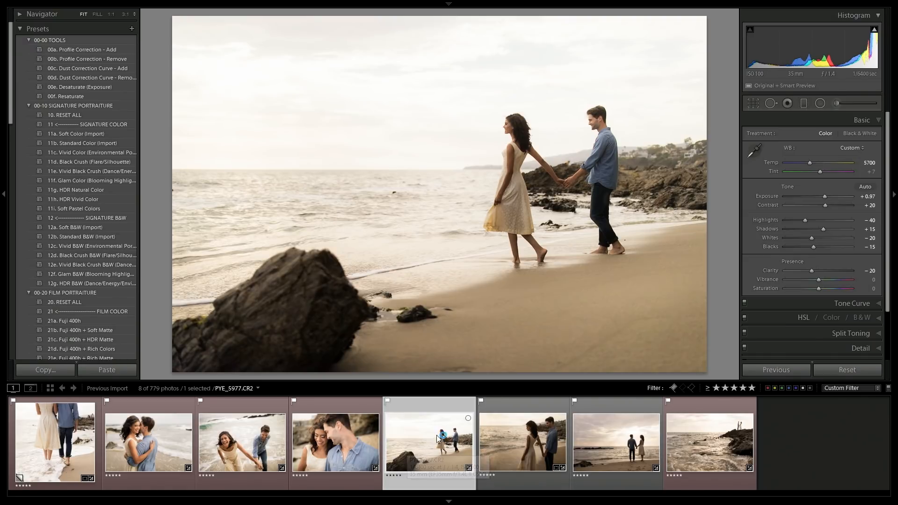
Move to the couple standing by the shore and apply the previous photo's settings.
{"action": "key", "text": "Right"}
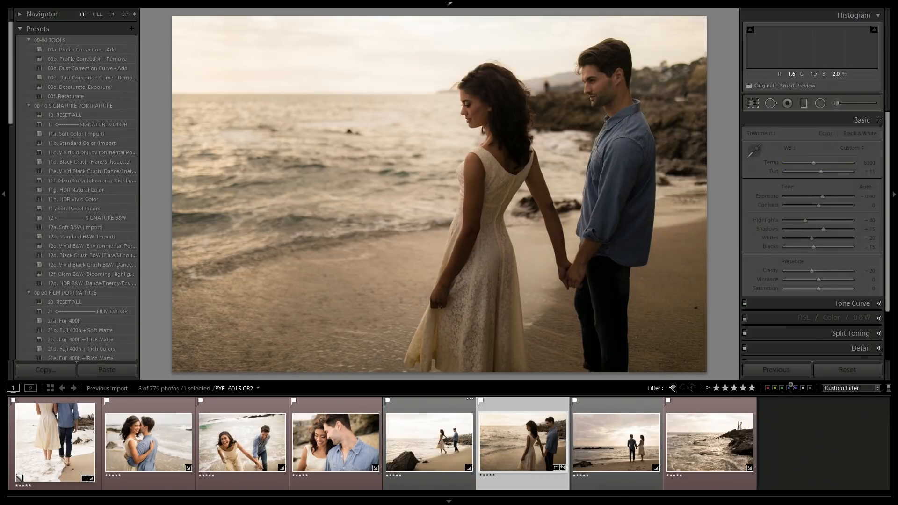
{"action": "left_click", "coordinate": [792, 368]}
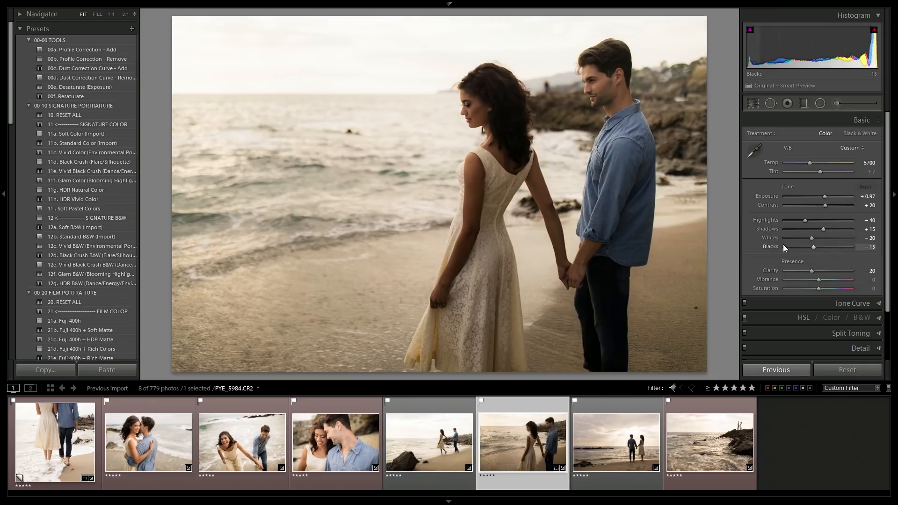
Draw a small radial burn filter over the woman's shoulder in the shore photo.
{"action": "left_click", "coordinate": [820, 103]}
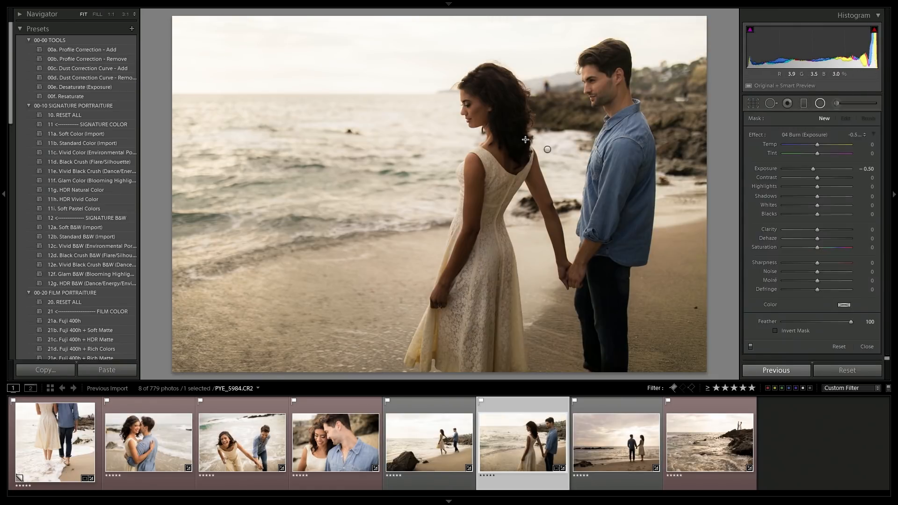
{"action": "left_click_drag", "start_coordinate": [549, 150], "coordinate": [514, 118]}
{"action": "key", "text": "shift+m"}
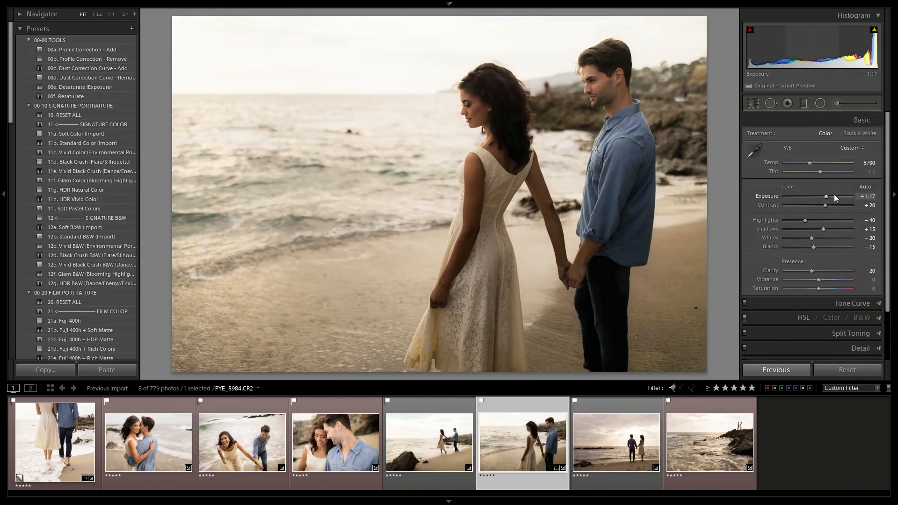
Raise the shore photo's exposure to +1.47.
{"action": "key", "text": "Up"}
{"action": "key", "text": "Up"}
{"action": "key", "text": "Up"}
{"action": "key", "text": "Up"}
{"action": "key", "text": "Up"}
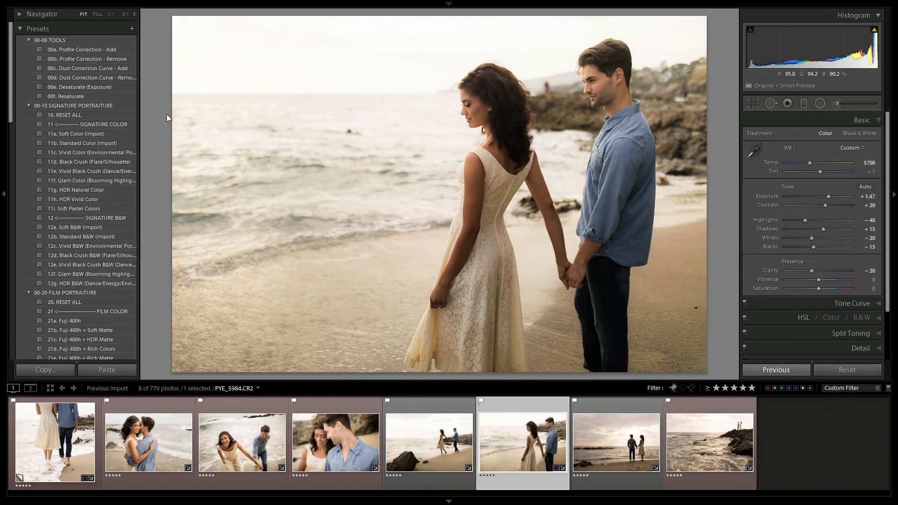
{"action": "key", "text": "r"}
{"action": "key", "text": "r"}
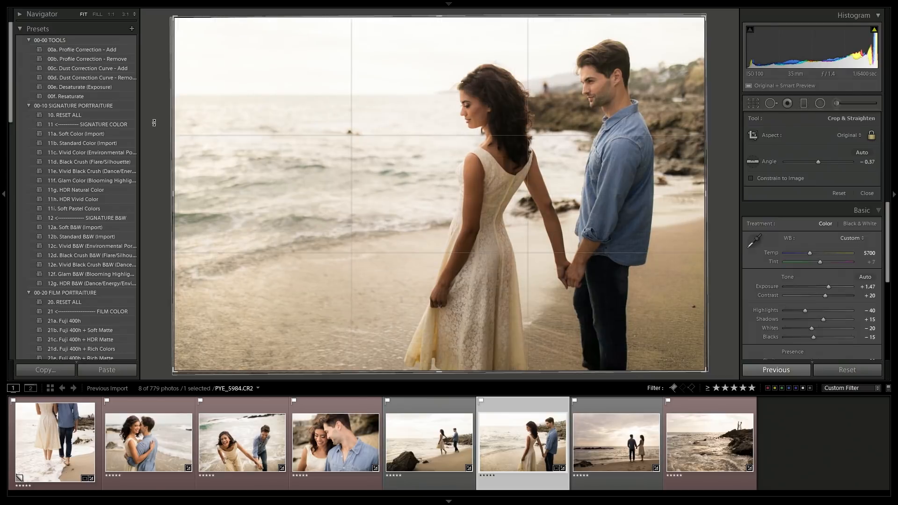
Open the beach silhouette photo, check its crop, and apply the 11a. Soft Color (Import) preset.
{"action": "key", "text": "Right"}
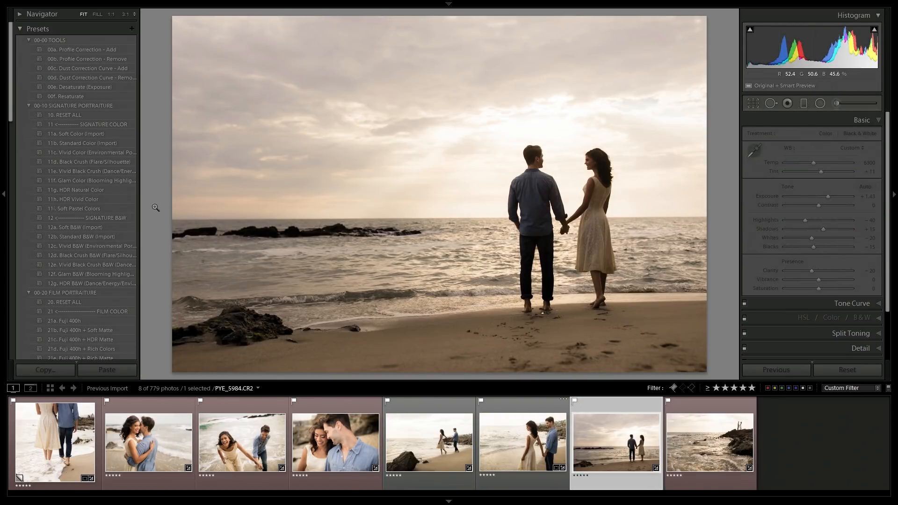
{"action": "key", "text": "r"}
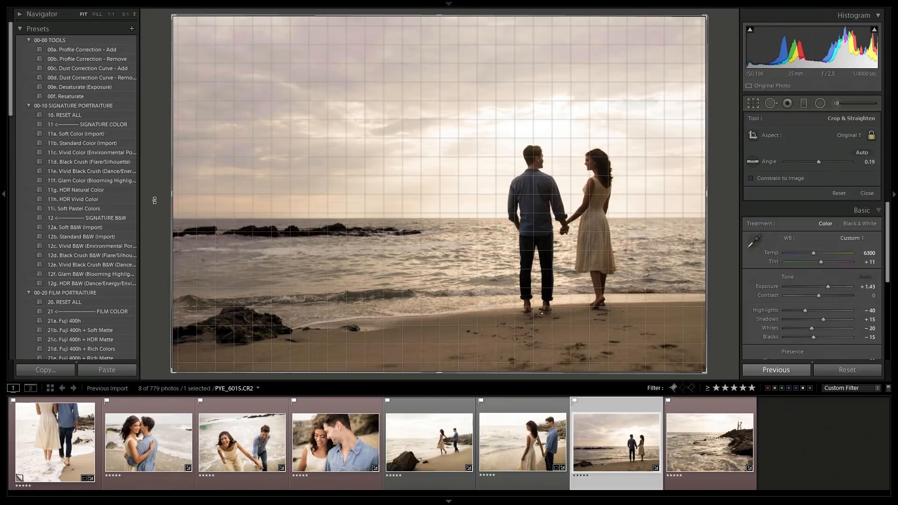
{"action": "left_click_drag", "start_coordinate": [155, 200], "coordinate": [154, 199]}
{"action": "key", "text": "Return"}
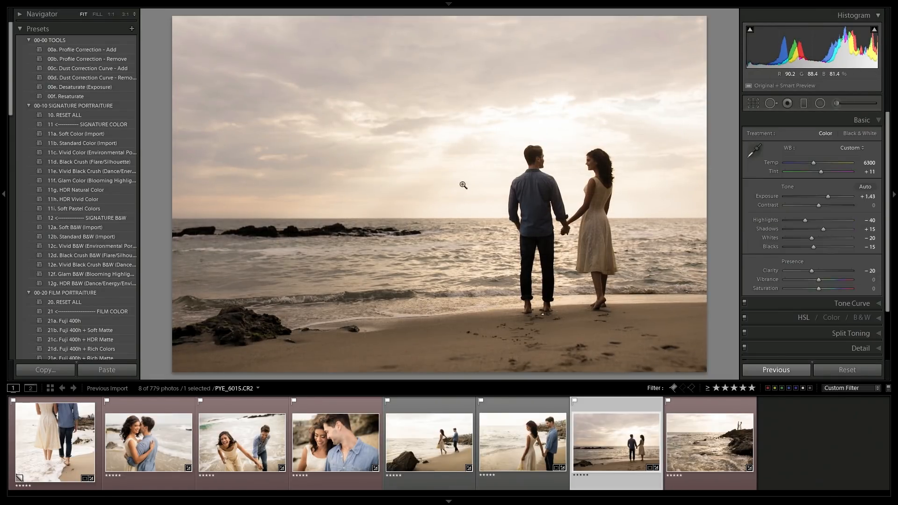
{"action": "left_click", "coordinate": [92, 134]}
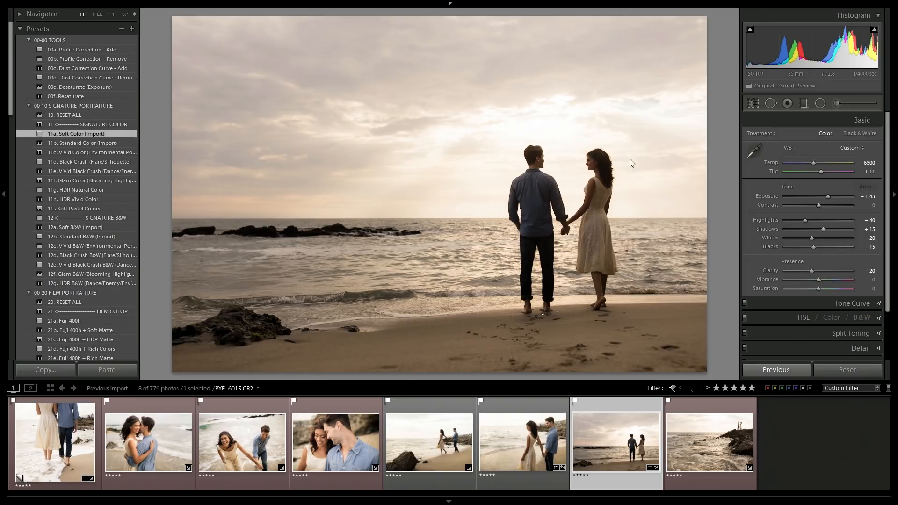
Set the silhouette photo's exposure to +2.10 and contrast to +10.
{"action": "left_click", "coordinate": [867, 196]}
{"action": "type", "text": "2"}
{"action": "key", "text": "Return"}
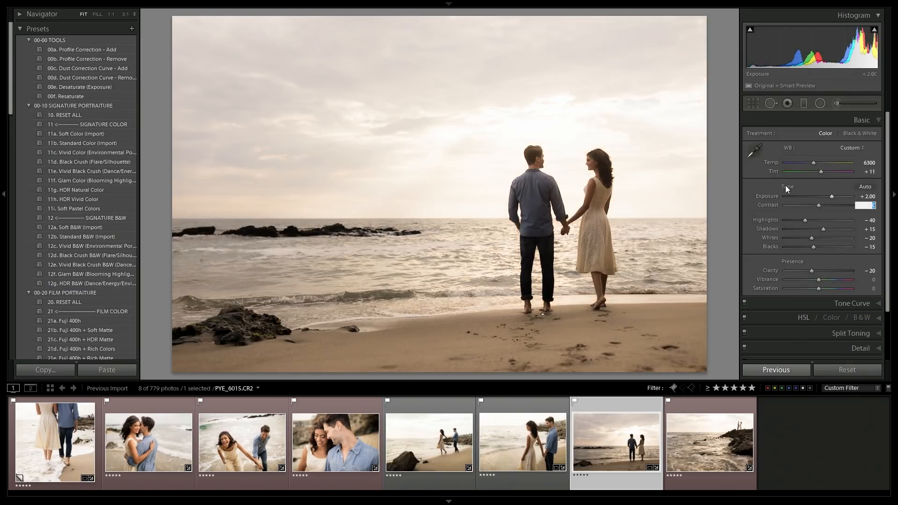
{"action": "key", "text": "Up"}
{"action": "key", "text": "Up"}
{"action": "key", "text": "Up"}
{"action": "key", "text": "Up"}
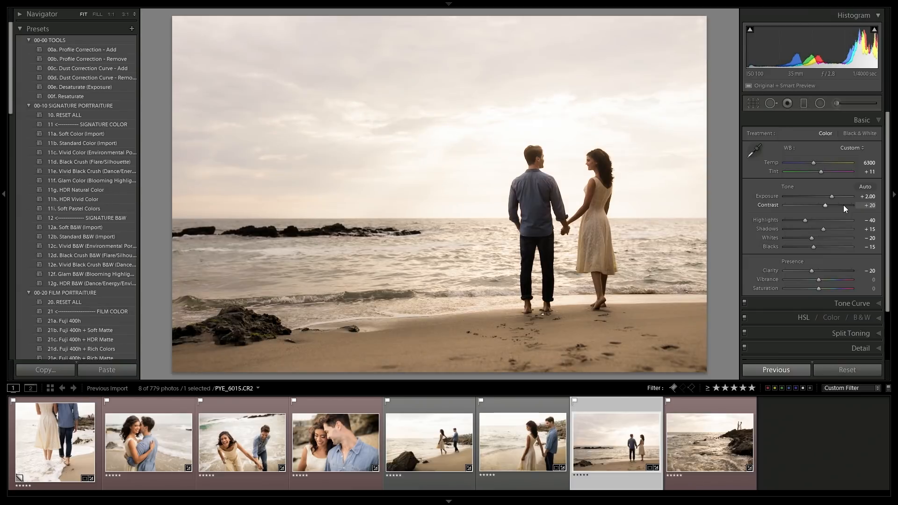
{"action": "key", "text": "Down"}
{"action": "key", "text": "Down"}
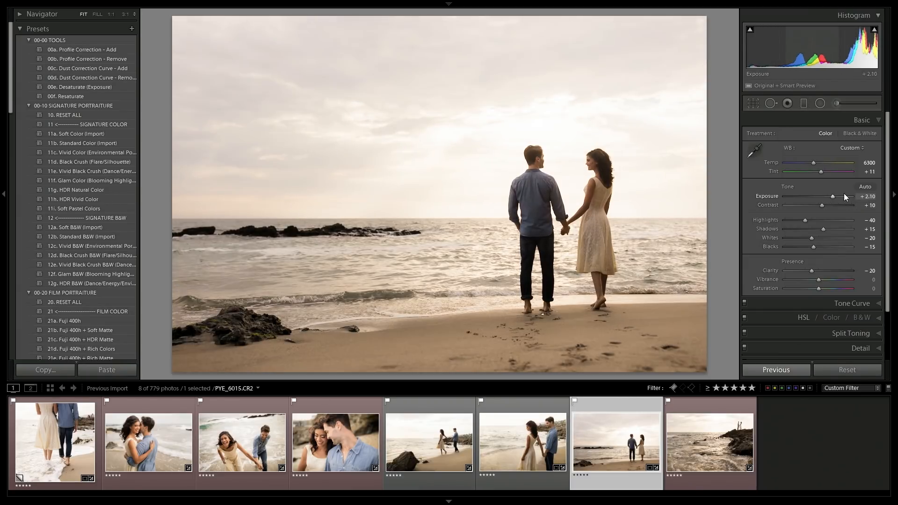
Draw a radial burn filter centred on the couple in the silhouette photo.
{"action": "key", "text": "shift+m"}
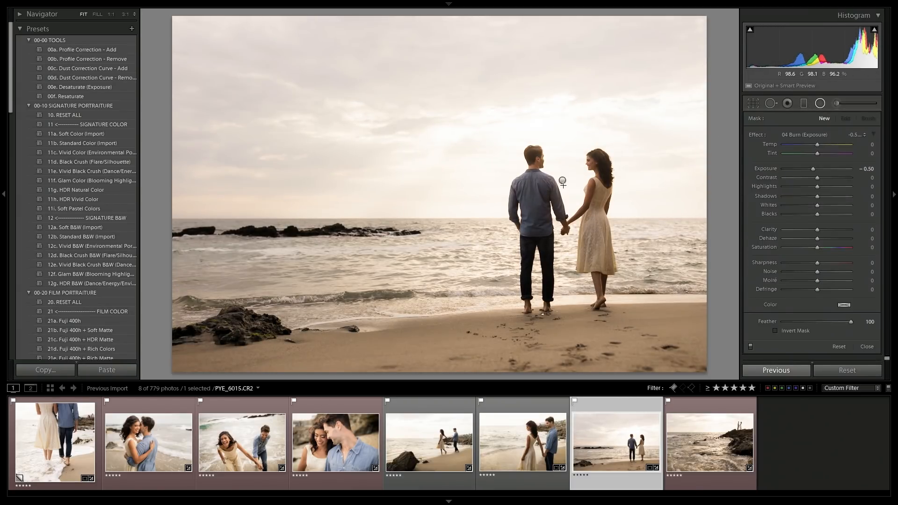
{"action": "left_click", "coordinate": [563, 181]}
{"action": "left_click_drag", "start_coordinate": [562, 181], "coordinate": [566, 183]}
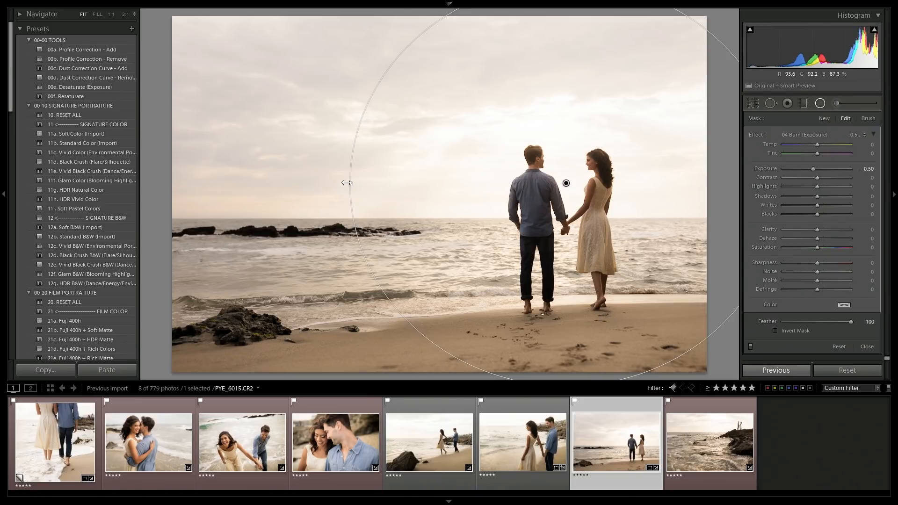
{"action": "left_click", "coordinate": [819, 103]}
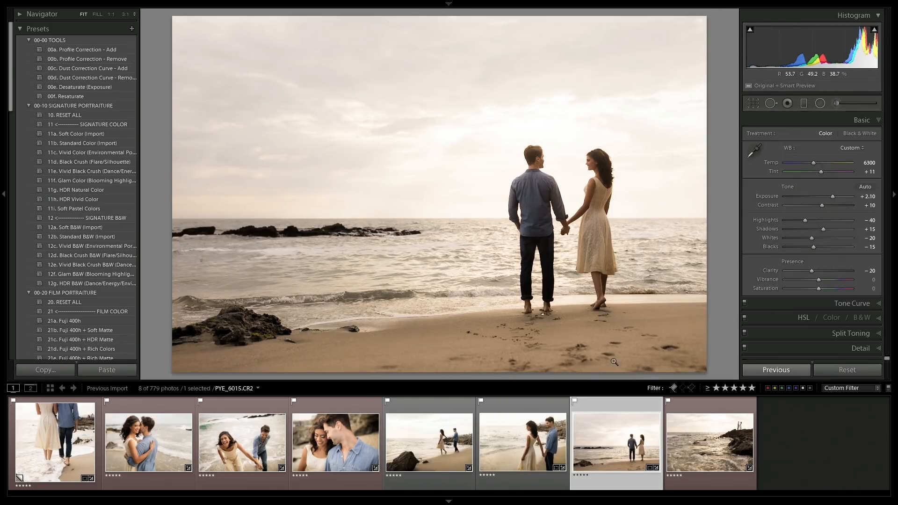
Select all filmstrip photos and compare them side by side in Survey view.
{"action": "left_click", "coordinate": [672, 409]}
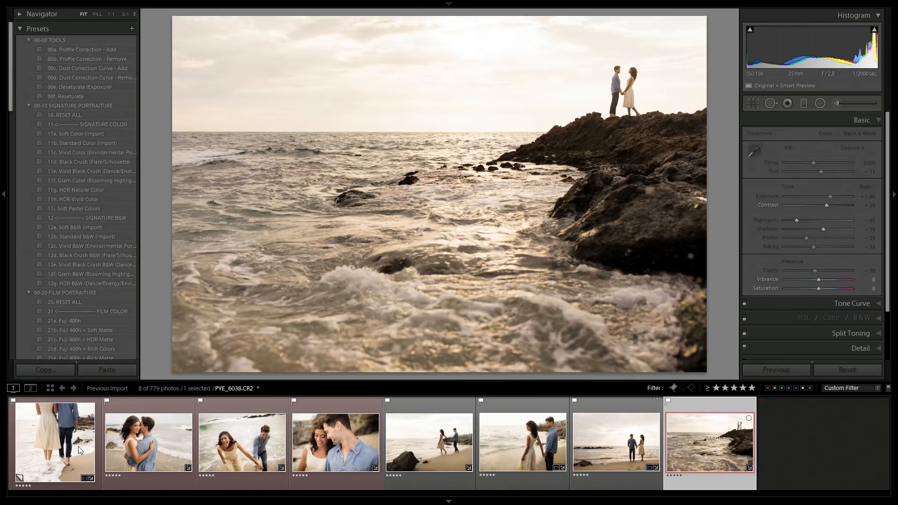
{"action": "key", "text": "ctrl+a"}
{"action": "key", "text": "n"}
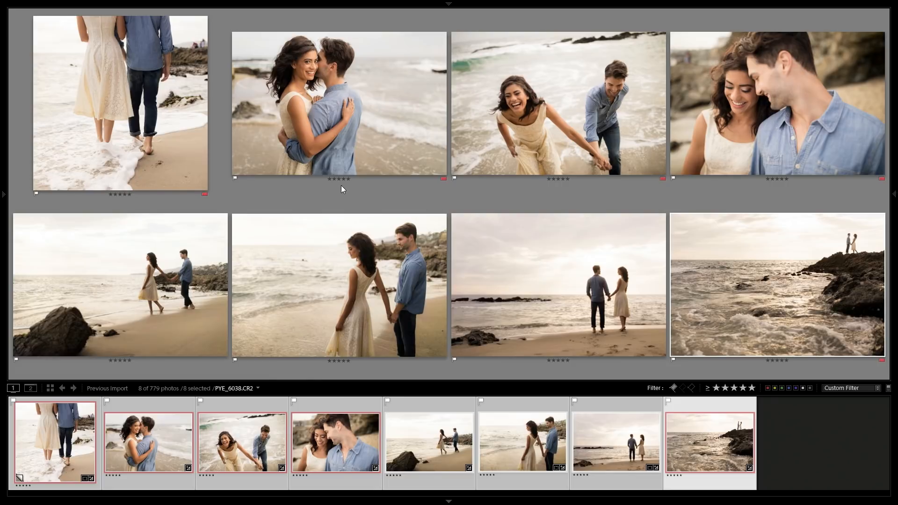
Select the rock, shore and silhouette photos together and open them in Develop.
{"action": "left_click", "coordinate": [526, 284]}
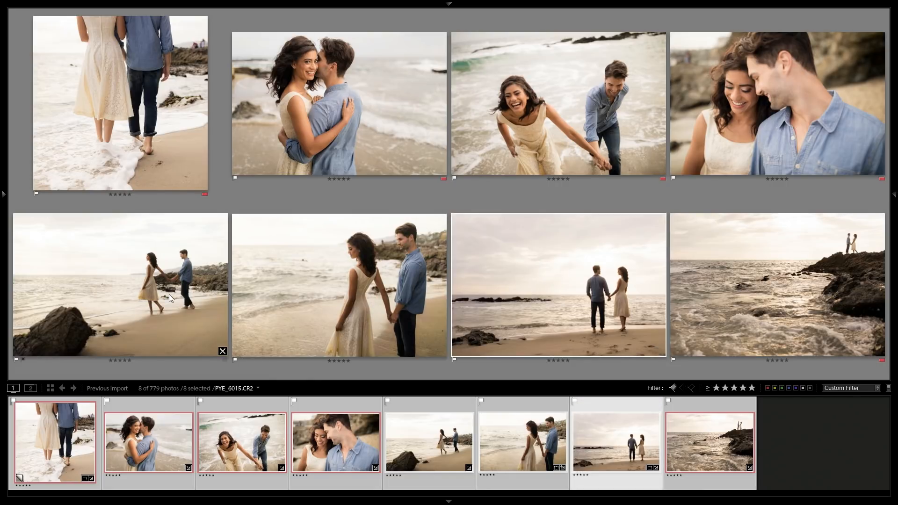
{"action": "key", "text": "ctrl+d"}
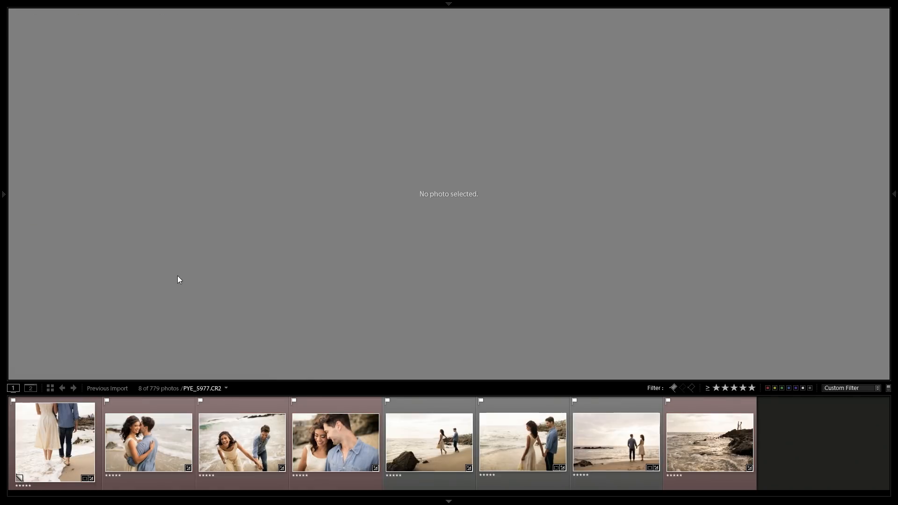
{"action": "left_click", "coordinate": [485, 450]}
{"action": "left_click", "coordinate": [428, 453]}
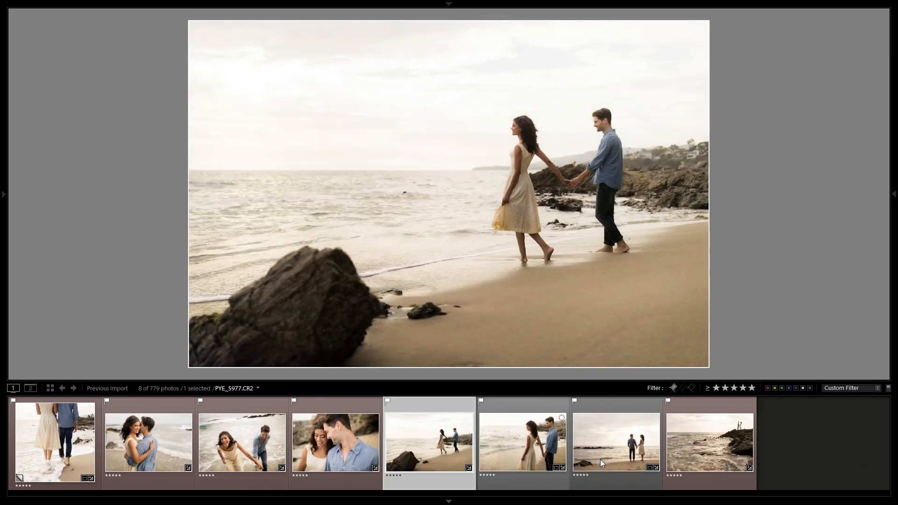
{"action": "left_click", "coordinate": [600, 458], "text": "shift"}
{"action": "key", "text": "d"}
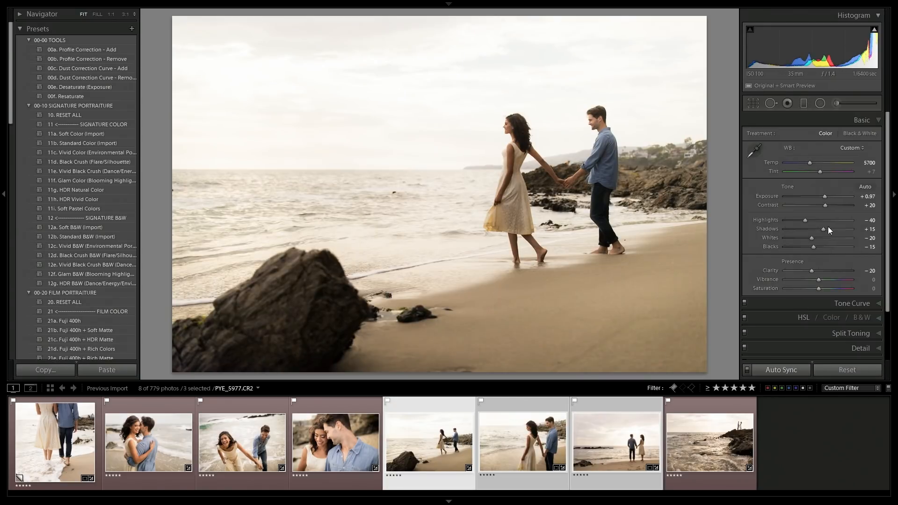
Raise the walking-by-the-rock photo's exposure to +1.17.
{"action": "key", "text": "Up"}
{"action": "key", "text": "Up"}
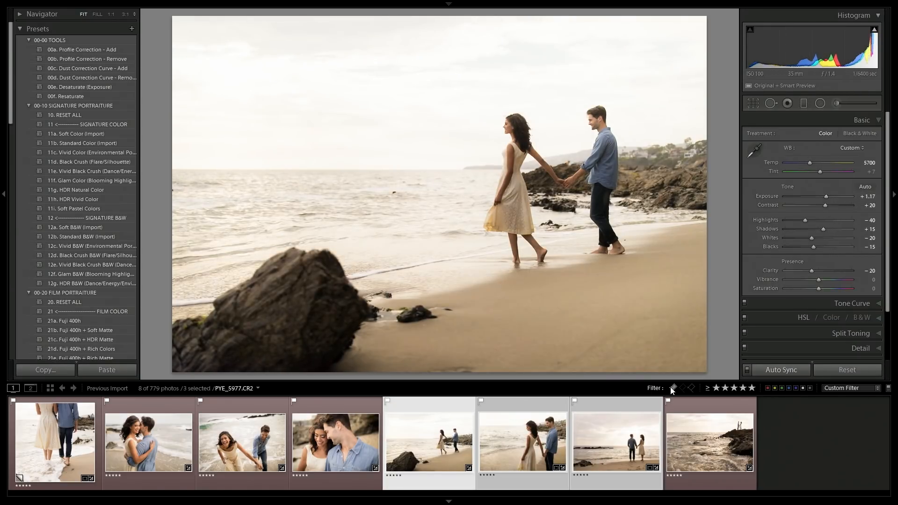
Select only the couple standing by the shore and raise its exposure to +1.77.
{"action": "key", "text": "ctrl+d"}
{"action": "left_click", "coordinate": [525, 446]}
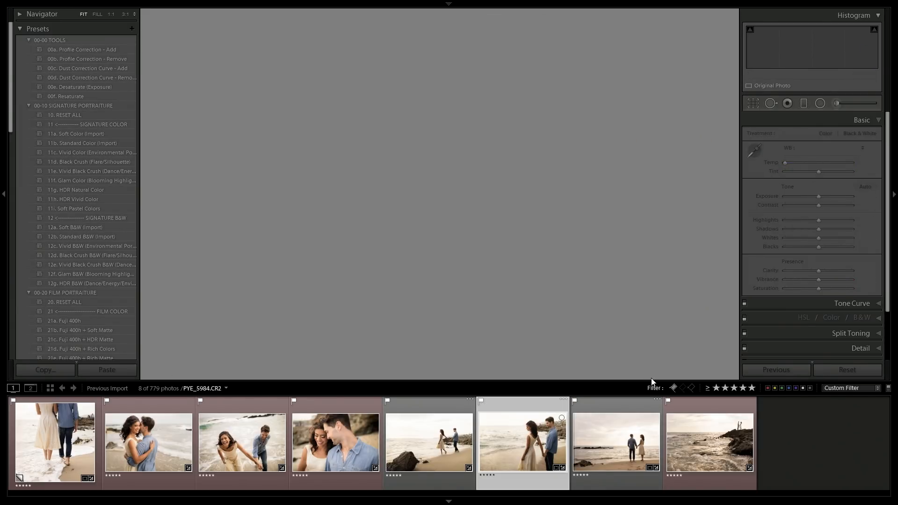
{"action": "key", "text": "Up"}
{"action": "key", "text": "Up"}
{"action": "key", "text": "Up"}
{"action": "key", "text": "Up"}
{"action": "key", "text": "Up"}
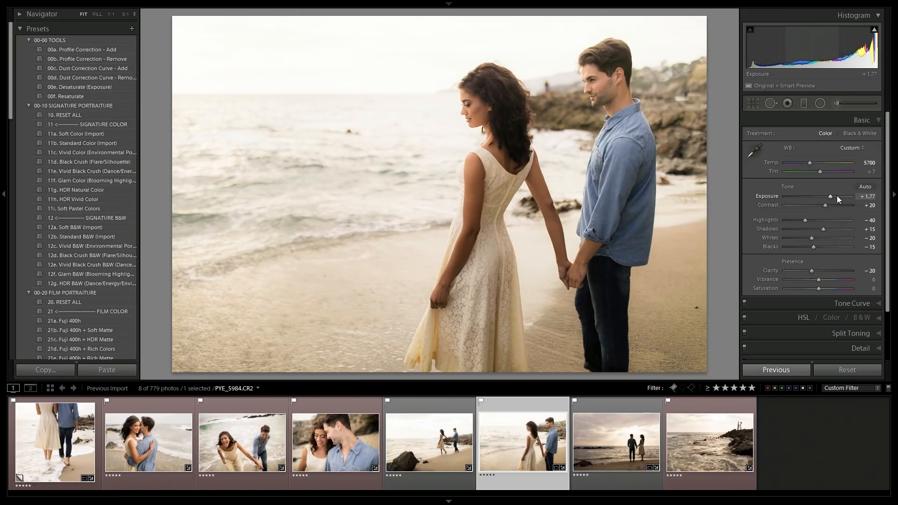
Open the silhouette photo and set its exposure to +2.30.
{"action": "key", "text": "Right"}
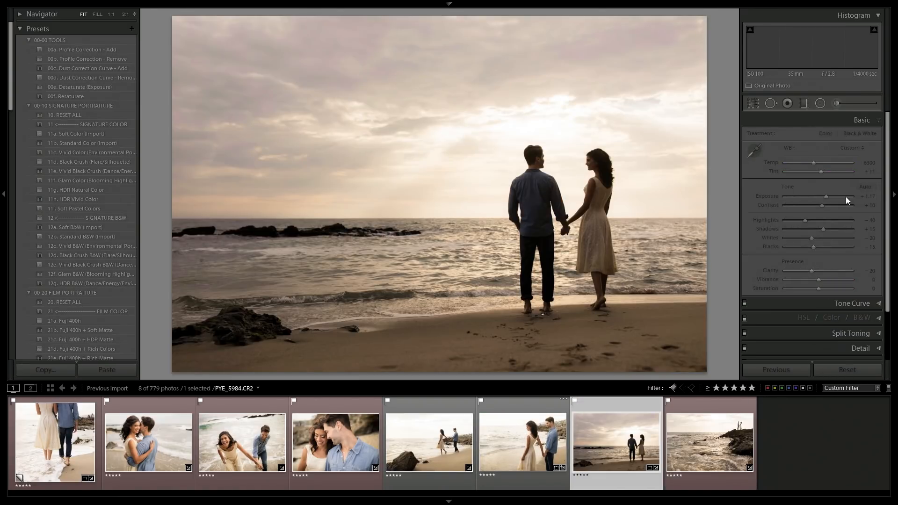
{"action": "left_click", "coordinate": [866, 196]}
{"action": "type", "text": "2"}
{"action": "key", "text": "Tab"}
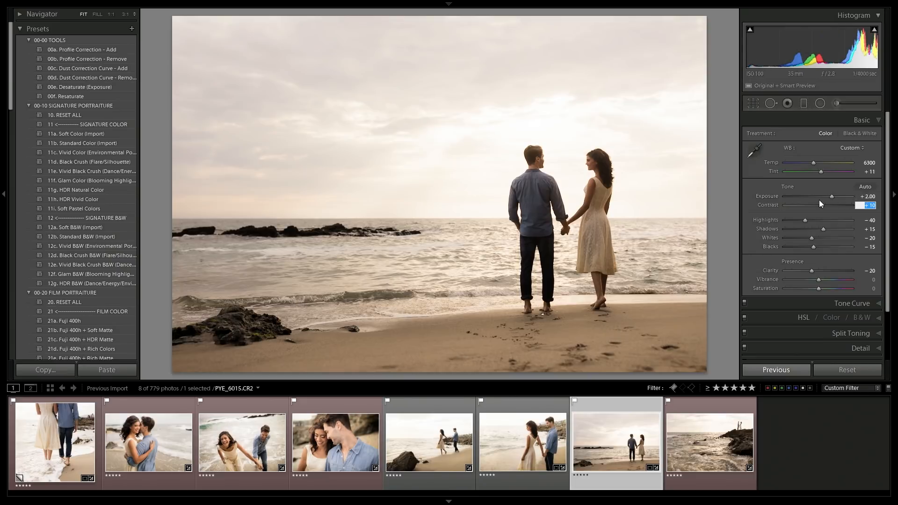
{"action": "key", "text": "Return"}
{"action": "key", "text": "Up"}
Apply the 00a. Profile Correction - Add preset to the silhouette photo after nudging its exposure up and back.
{"action": "key", "text": "Up"}
{"action": "key", "text": "Up"}
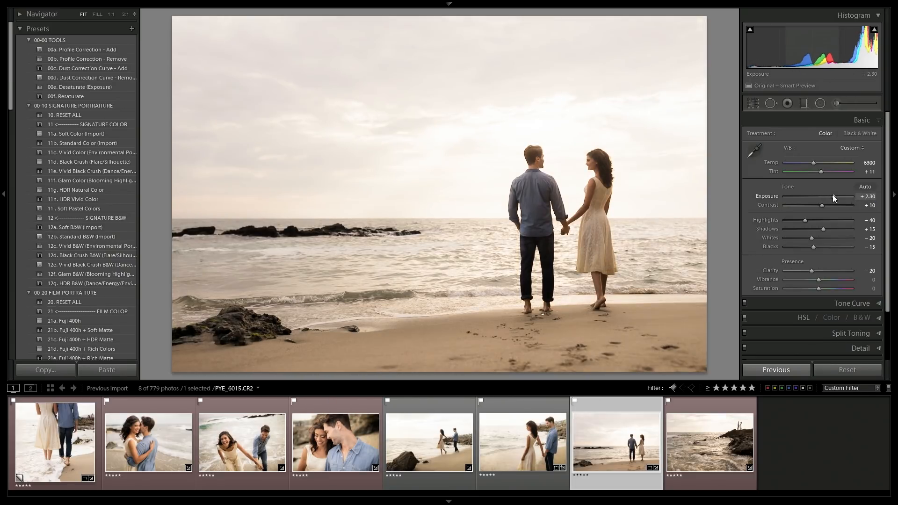
{"action": "key", "text": "Up"}
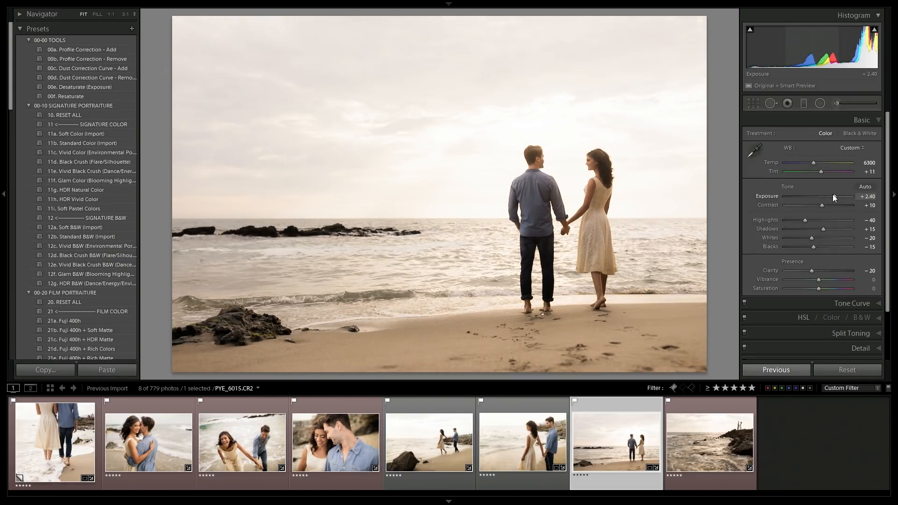
{"action": "key", "text": "Down"}
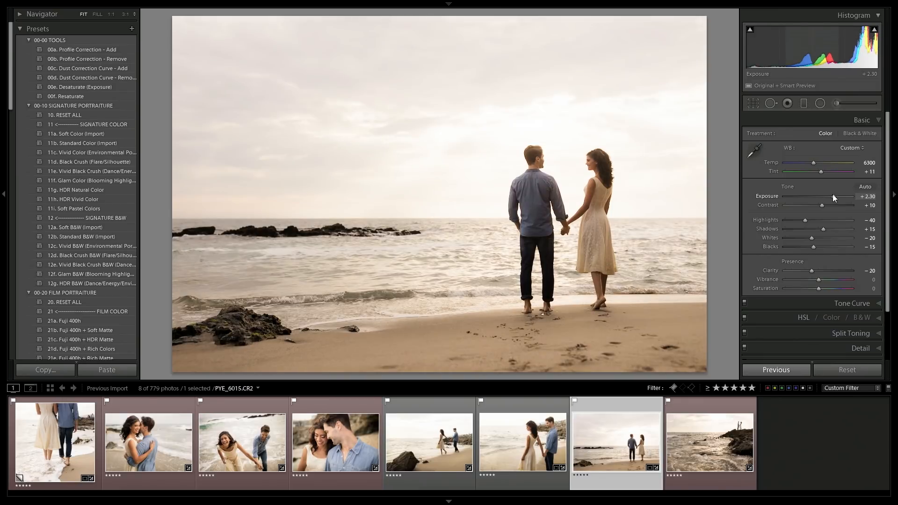
{"action": "left_click", "coordinate": [99, 52]}
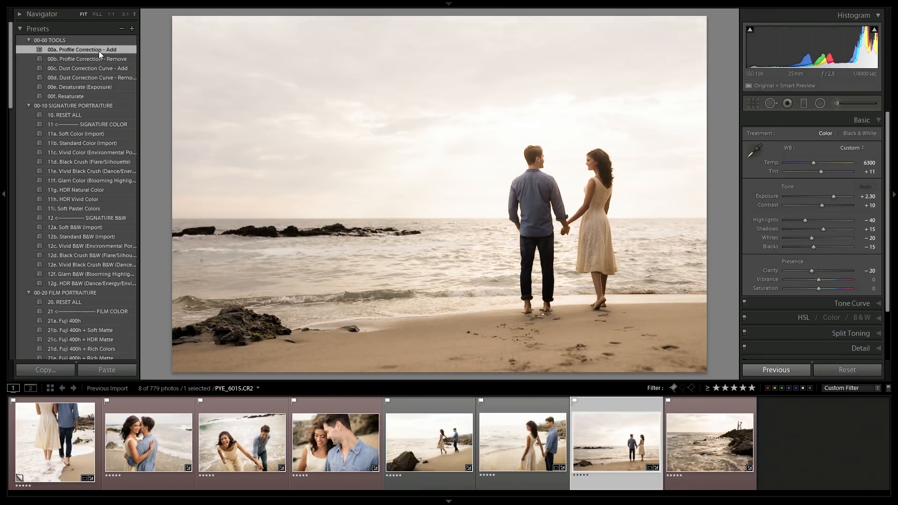
Step through the other beach photos in the filmstrip to review their edits.
{"action": "left_click", "coordinate": [515, 445]}
{"action": "left_click", "coordinate": [416, 451]}
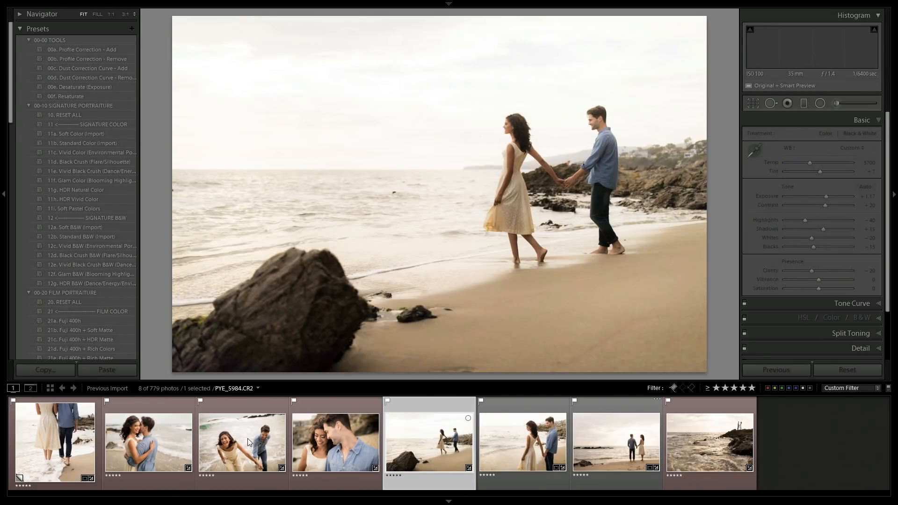
{"action": "left_click", "coordinate": [247, 438]}
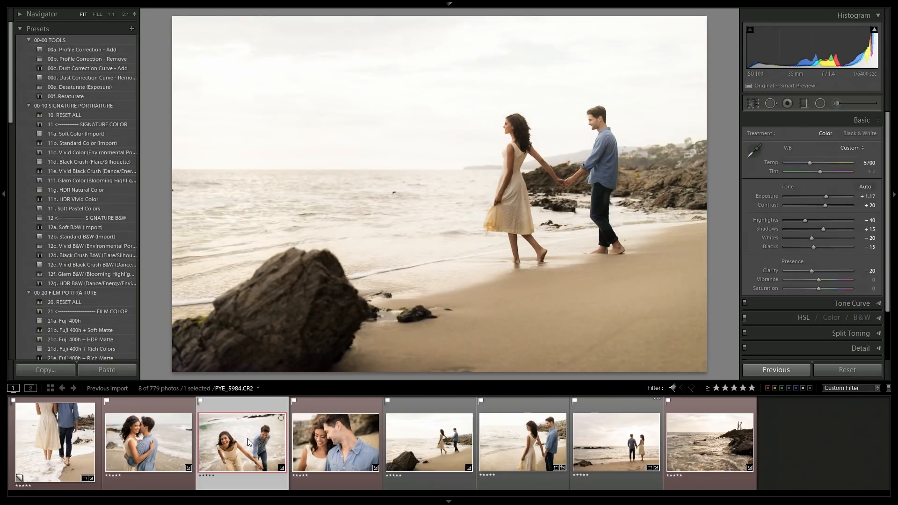
{"action": "left_click", "coordinate": [686, 458]}
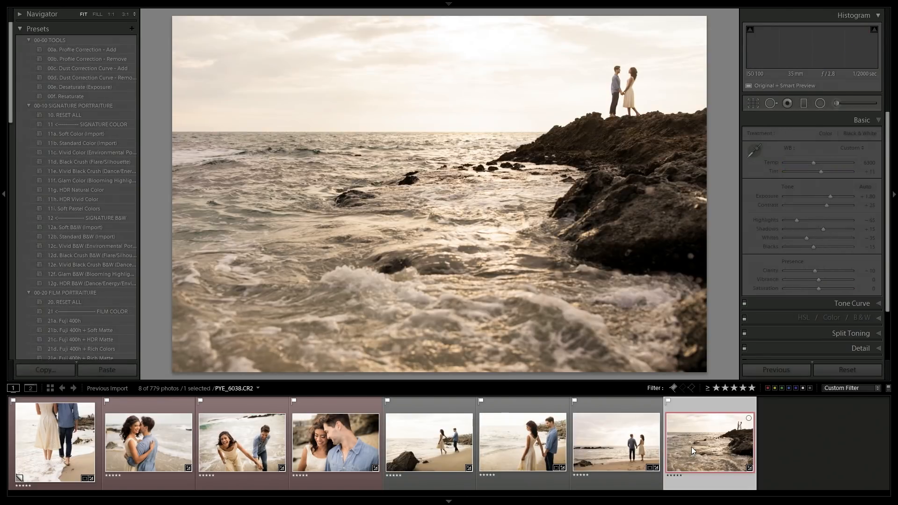
Switch to the grid, select all eight photos and open the Export dialog.
{"action": "key", "text": "g"}
{"action": "key", "text": "ctrl+a"}
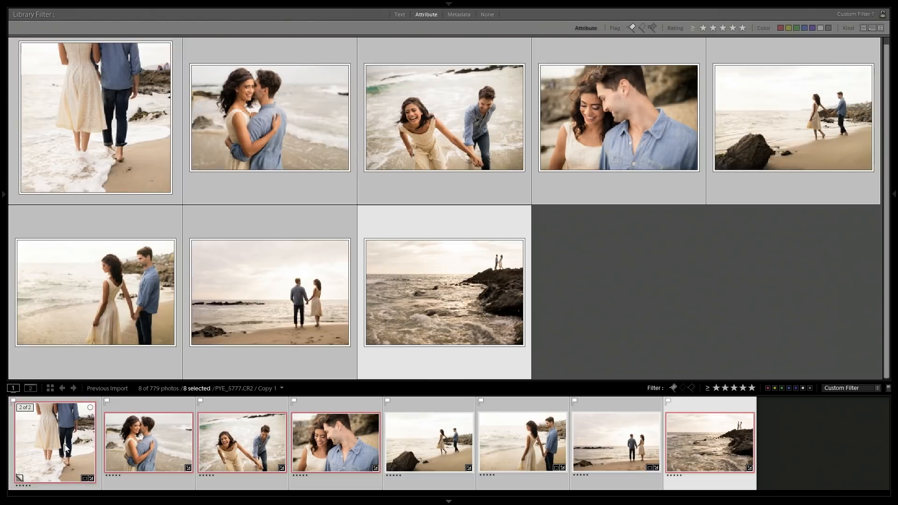
{"action": "right_click", "coordinate": [127, 171]}
{"action": "mouse_move", "coordinate": [158, 436]}
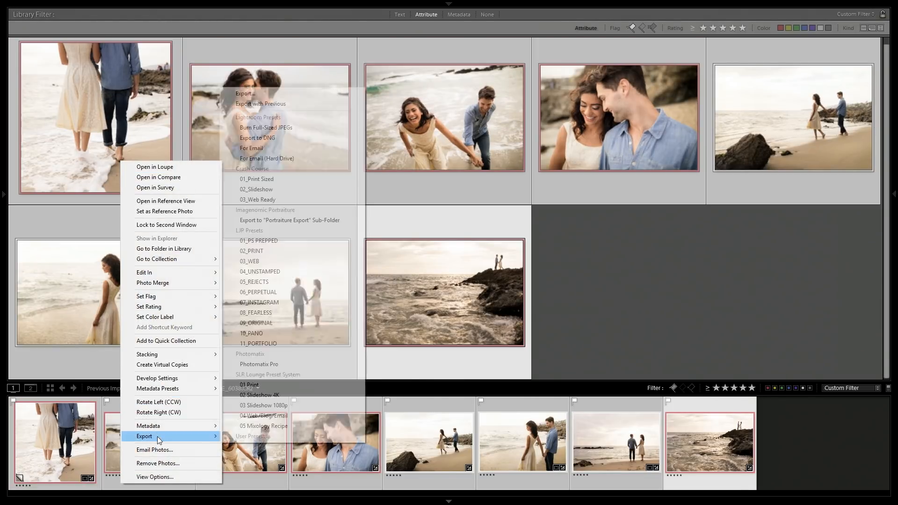
{"action": "left_click", "coordinate": [241, 90]}
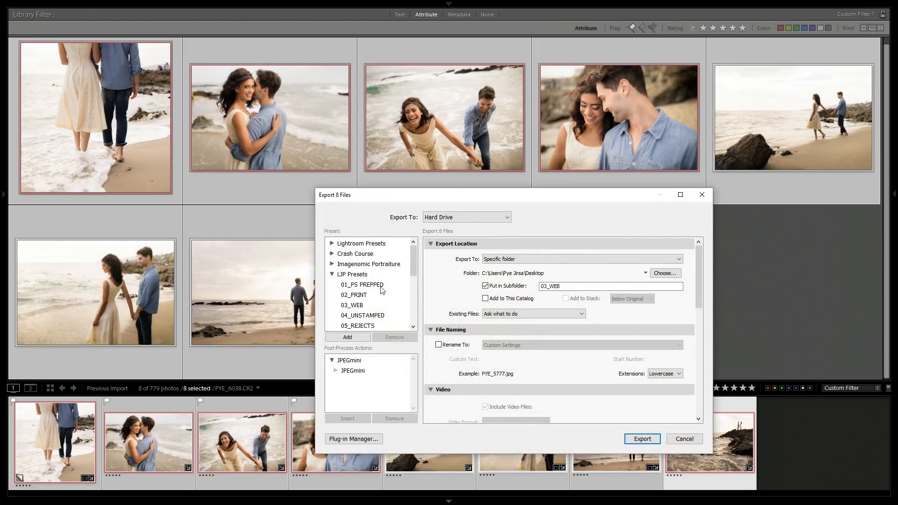
Choose the 04_UNSTAMPED export preset, name the subfolder Design Examples, and review the file settings.
{"action": "left_click", "coordinate": [368, 295]}
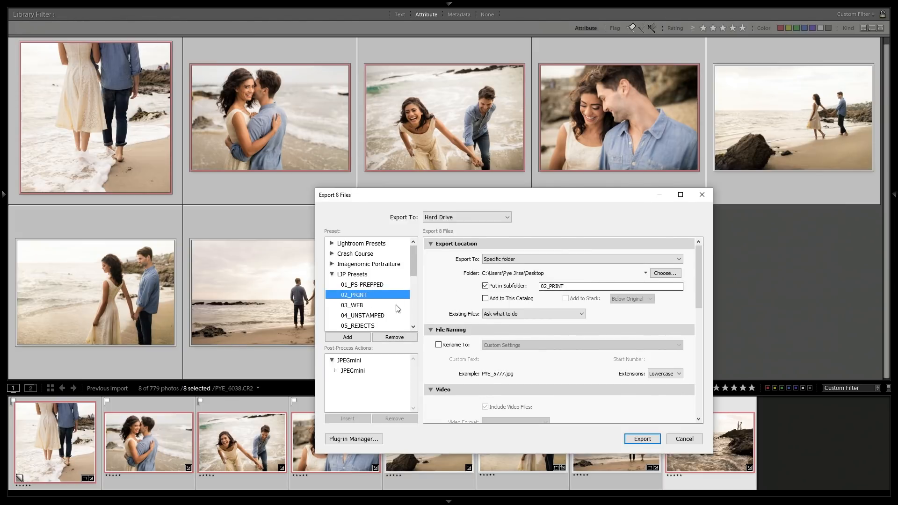
{"action": "left_click", "coordinate": [387, 315]}
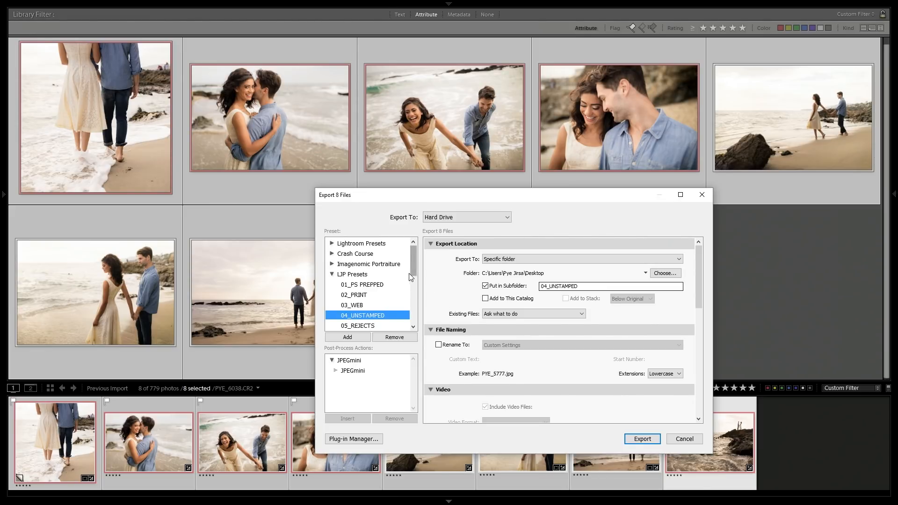
{"action": "left_click_drag", "start_coordinate": [540, 286], "coordinate": [640, 296]}
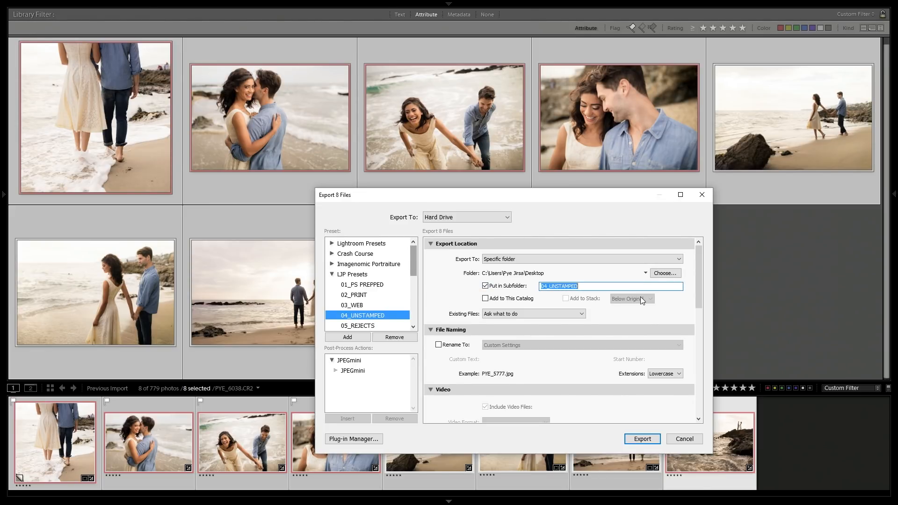
{"action": "type", "text": "Design Examples"}
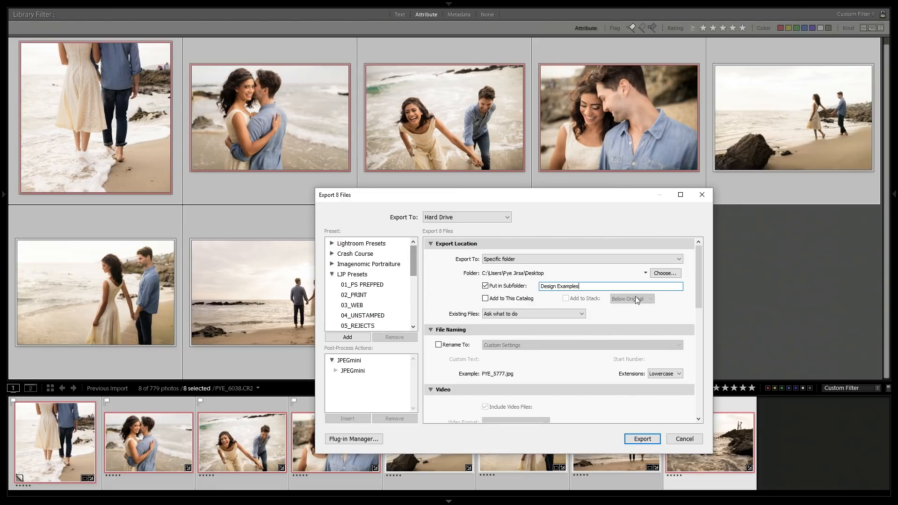
{"action": "scroll", "coordinate": [701, 377], "scroll_direction": "down", "scroll_amount": 3}
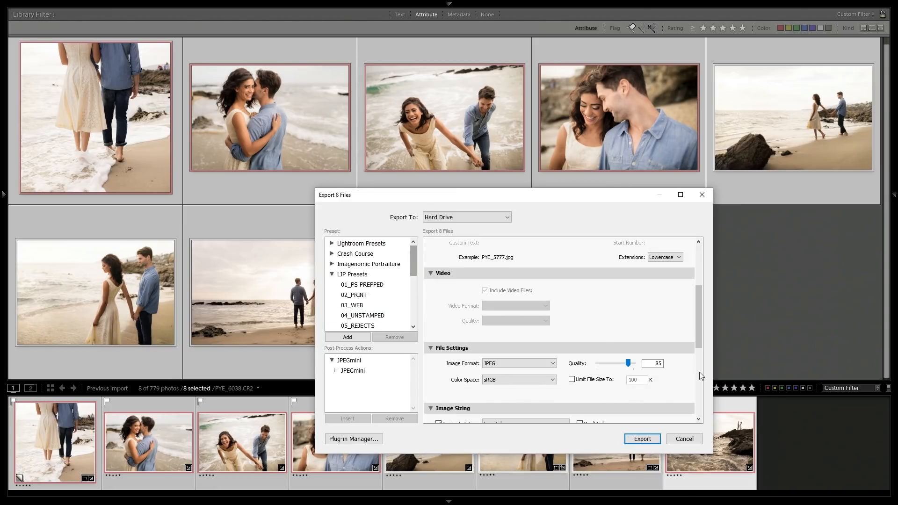
{"action": "left_click_drag", "start_coordinate": [702, 350], "coordinate": [705, 413]}
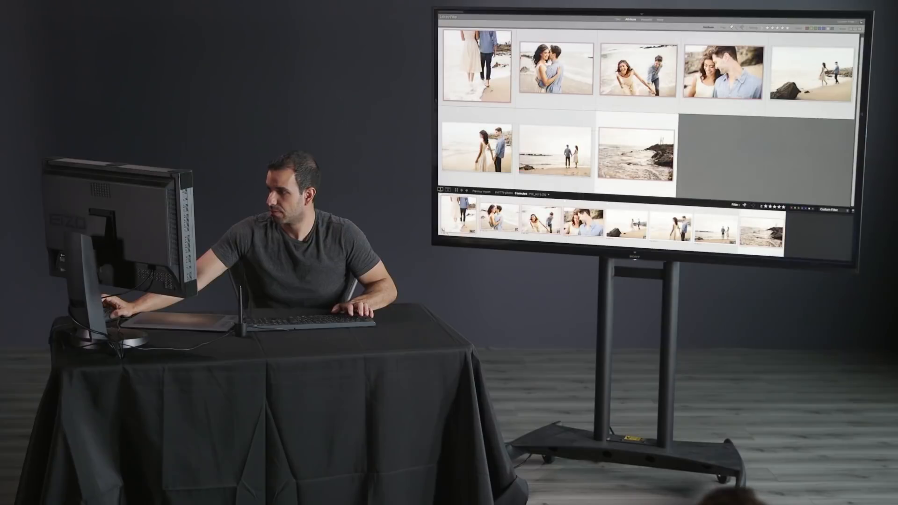
Deselect all photos in the grid.
{"action": "key", "text": "ctrl+d"}
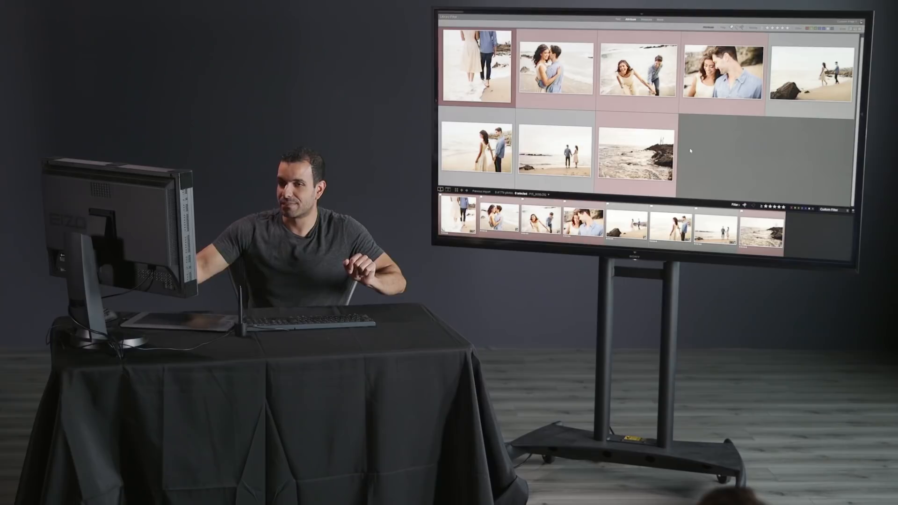